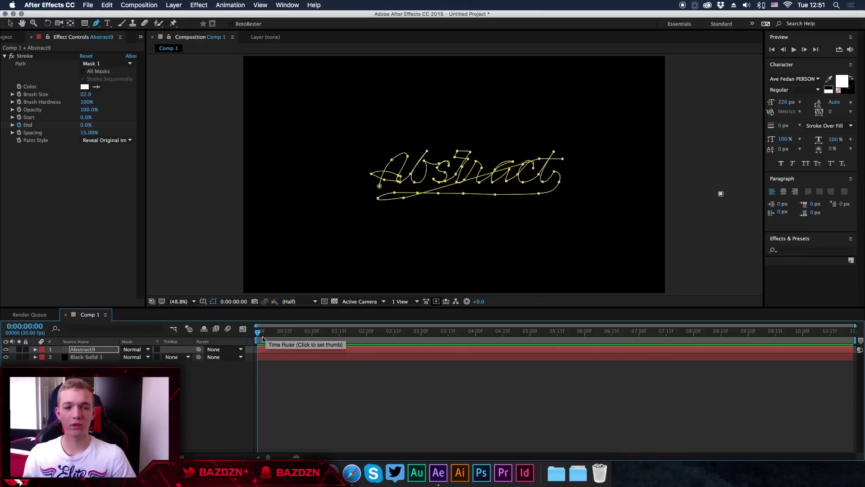
# - Preview the finished write-on animation of the Abstract text and scrub back through it
pyautogui.moveTo(264, 338)
pyautogui.mouseDown()
pyautogui.moveTo(396, 323)
pyautogui.moveTo(300, 327)
pyautogui.mouseUp()
pyautogui.click(794, 49)
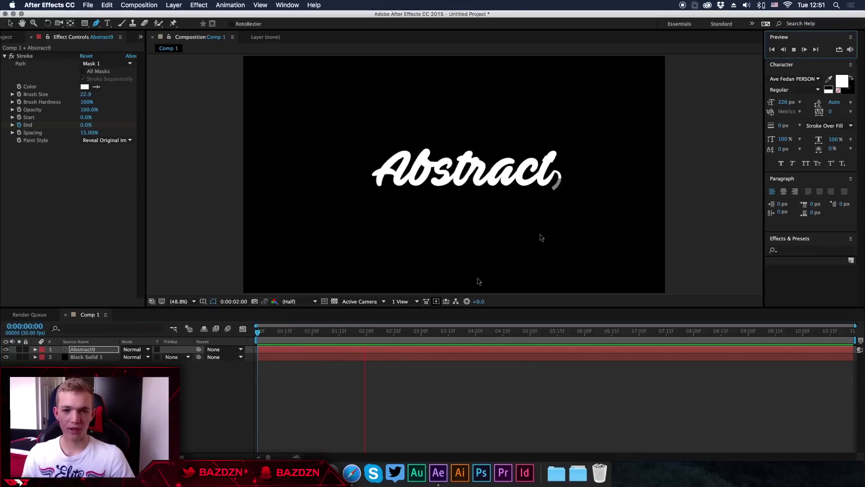
pyautogui.click(794, 49)
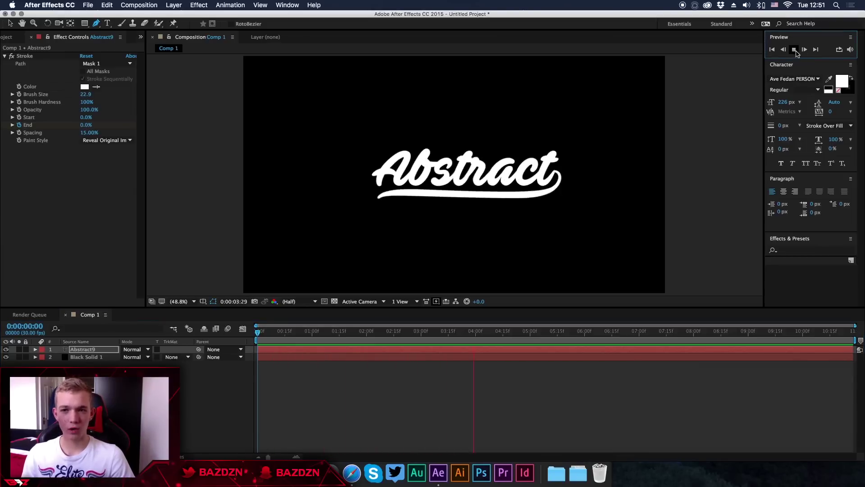
pyautogui.moveTo(401, 331); pyautogui.dragTo(330, 331)
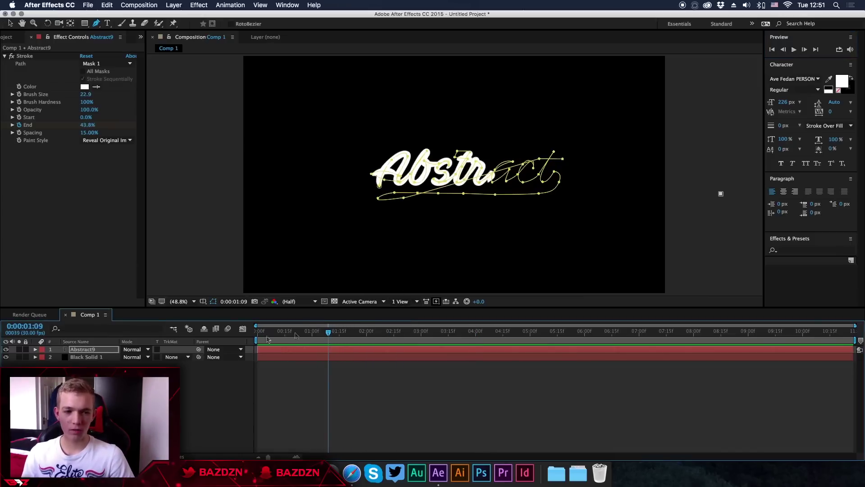
pyautogui.click(78, 352)
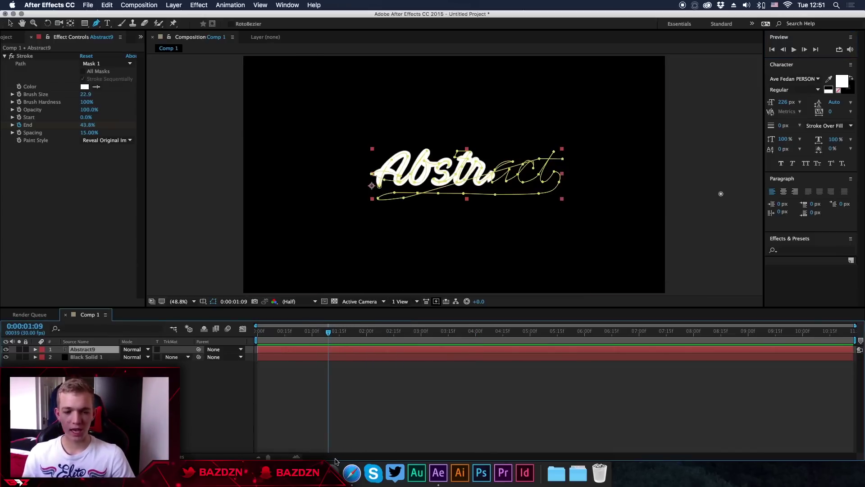
# - Switch to Safari and examine the Ave Fedan font page on dafont, including its numeral swashes, before returning to After Effects
pyautogui.click(352, 472)
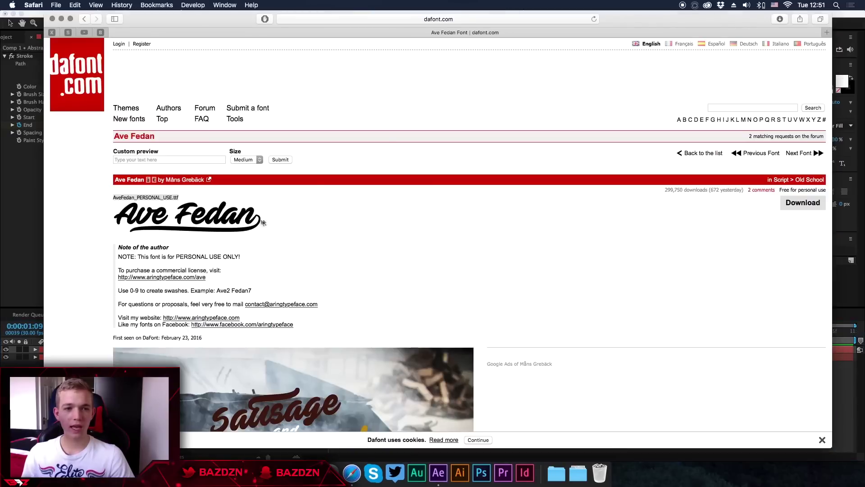
pyautogui.scroll(-5, 214, 371)
pyautogui.scroll(-6, 216, 312)
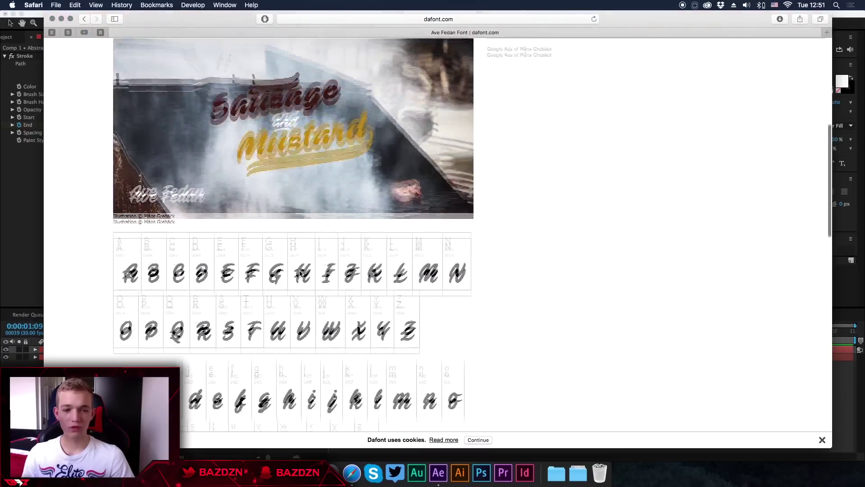
pyautogui.click(321, 328)
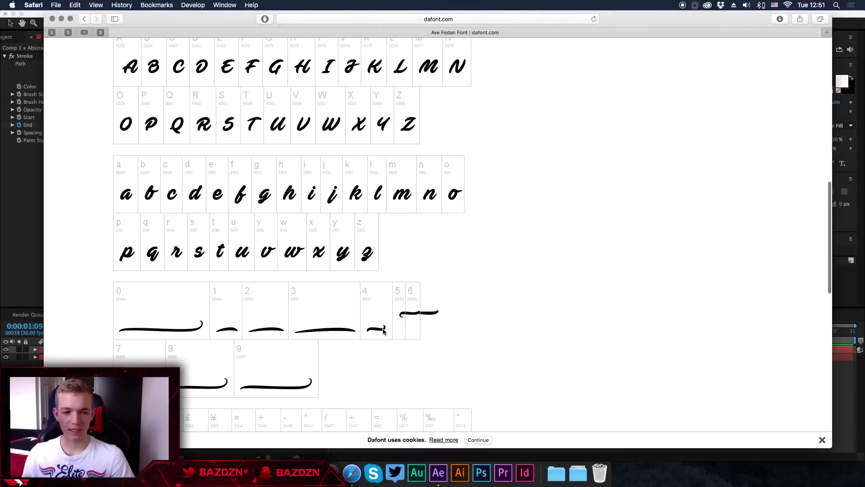
pyautogui.press('super+Tab')
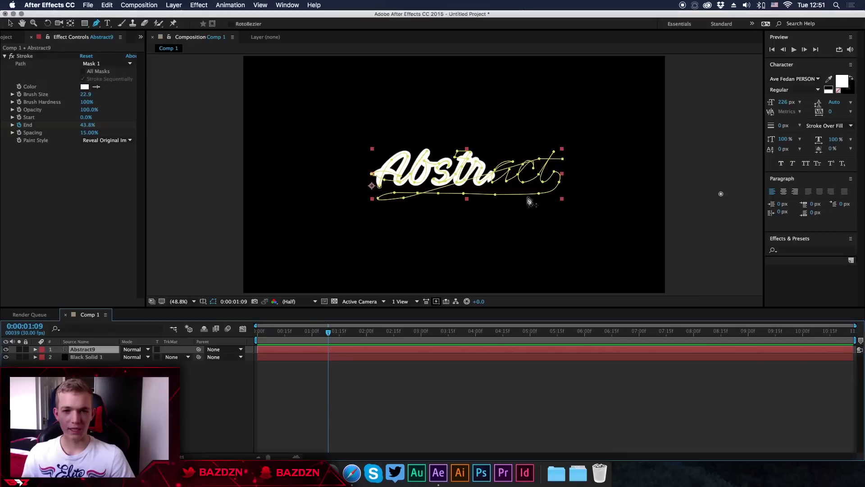
# - Start a new project without saving the changes to the current untitled project
pyautogui.moveTo(424, 331); pyautogui.dragTo(474, 331)
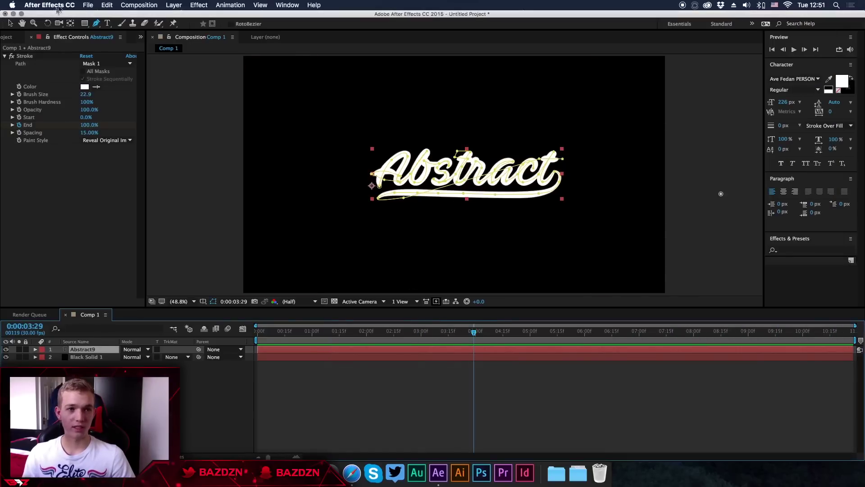
pyautogui.click(88, 5)
pyautogui.moveTo(189, 14)
pyautogui.click(231, 19)
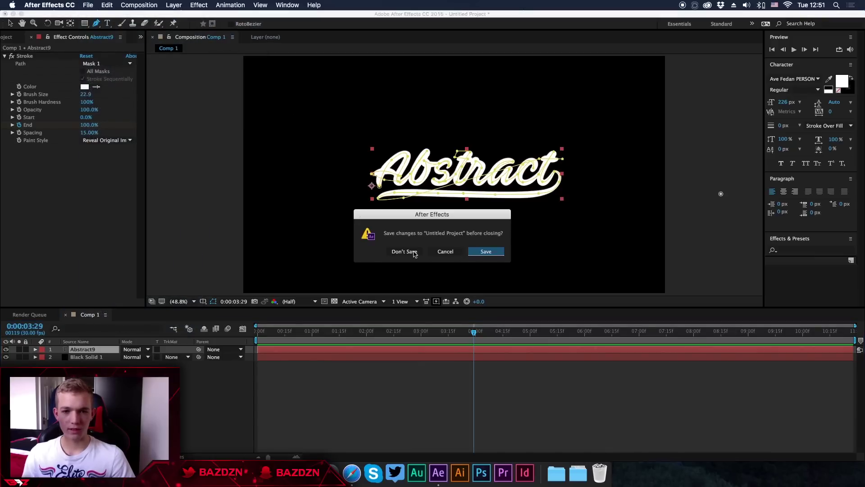
pyautogui.click(413, 255)
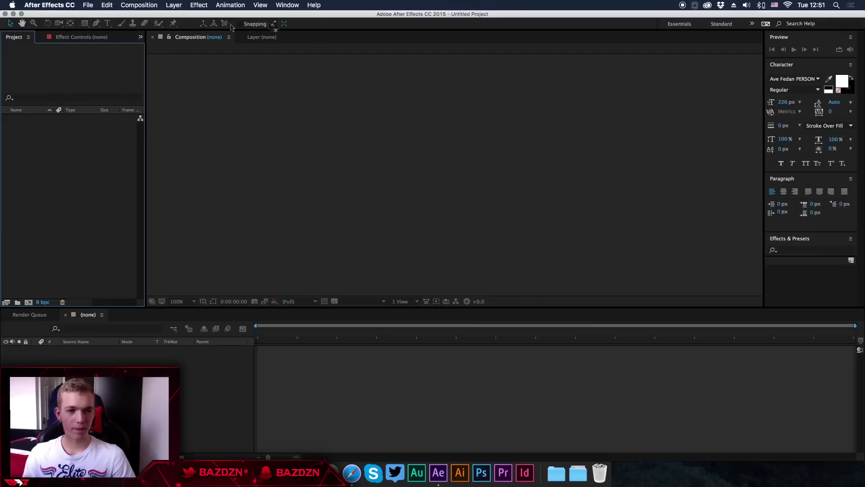
# - Create a 1920 x 1080 px, 30 fps composition lasting 0:00:10:28 and add a black solid of the same size
pyautogui.click(29, 302)
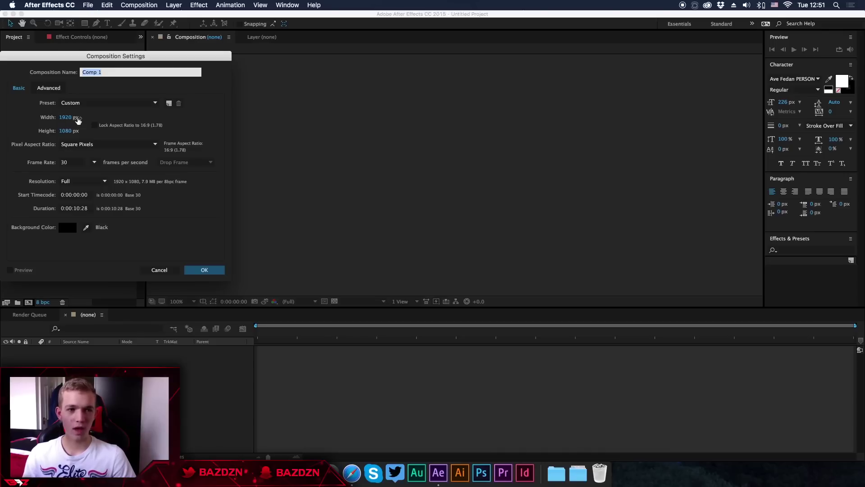
pyautogui.click(207, 271)
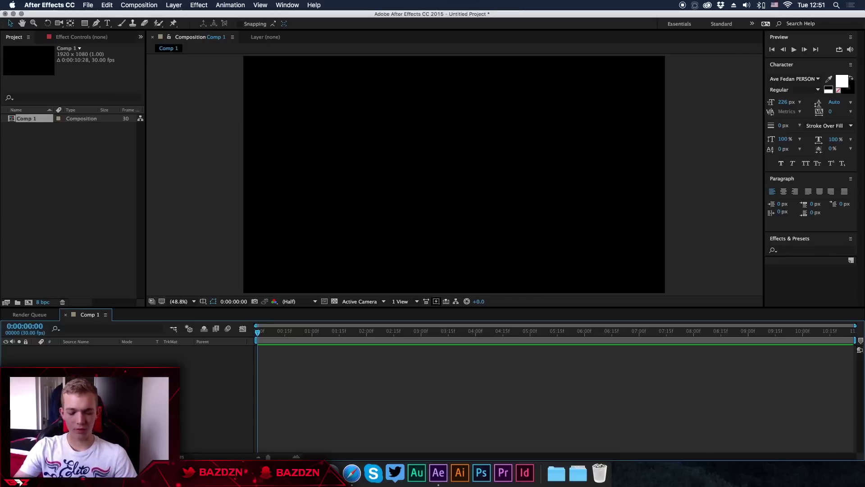
pyautogui.press('super+y')
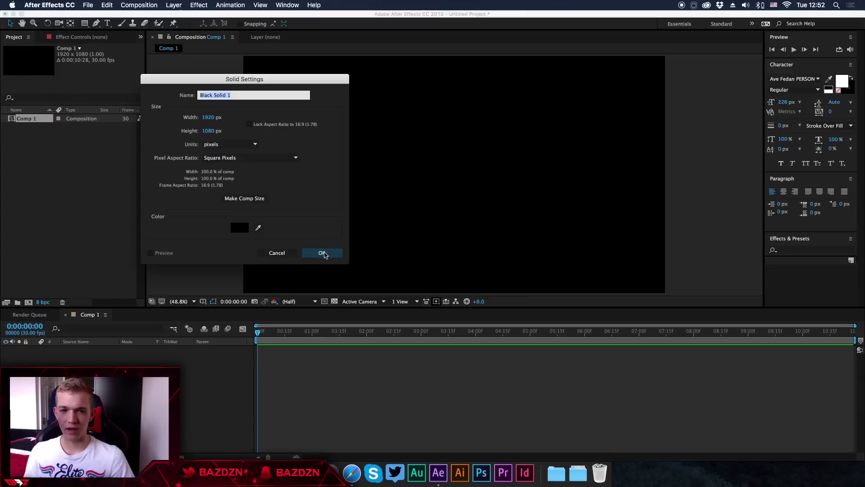
pyautogui.click(324, 253)
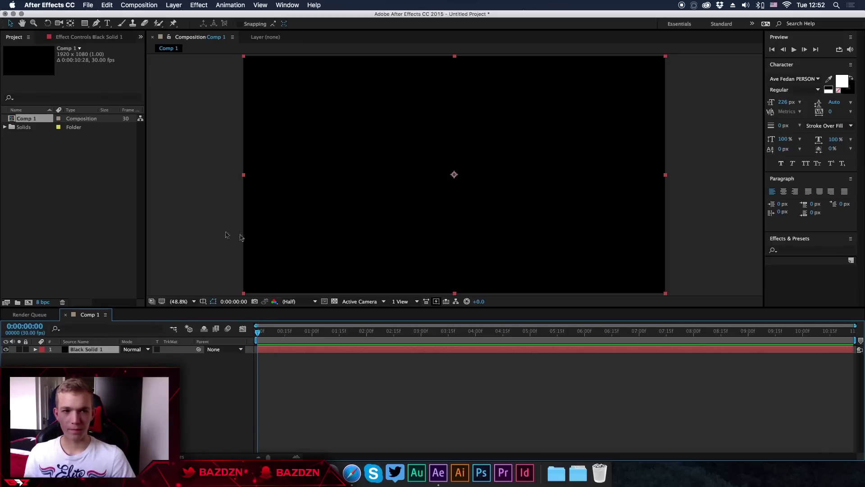
# - Add a text layer reading "Abstract" near the middle of the composition
pyautogui.click(107, 24)
pyautogui.click(400, 178)
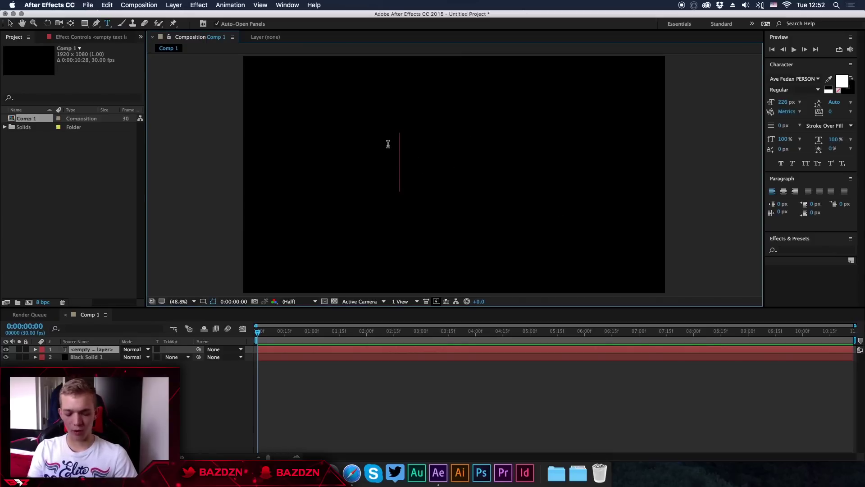
pyautogui.write('ABSTR')
pyautogui.press('BackSpace')
pyautogui.press('BackSpace')
pyautogui.press('BackSpace')
pyautogui.press('BackSpace')
pyautogui.write('bstract')
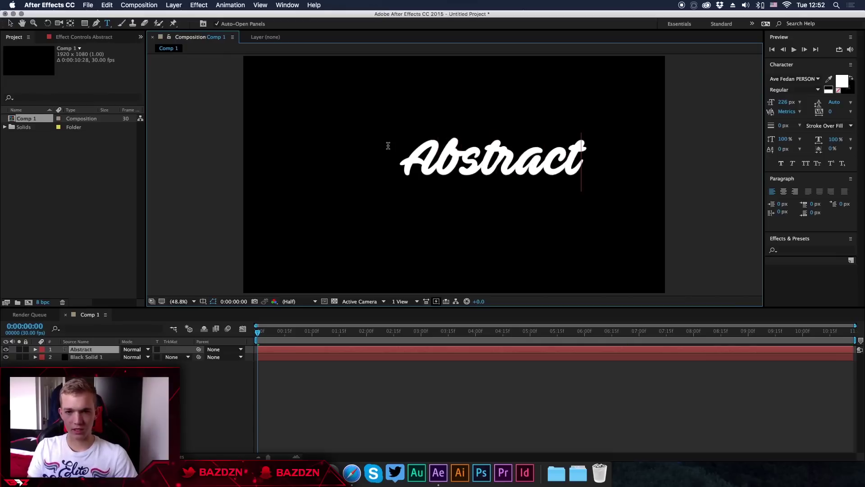
# - Try capital letters by inserting "BSTRACT" after the initial A, and delete them again
pyautogui.moveTo(446, 159)
pyautogui.mouseDown()
pyautogui.moveTo(598, 160)
pyautogui.moveTo(378, 160)
pyautogui.moveTo(458, 160)
pyautogui.mouseUp()
pyautogui.click(422, 159)
pyautogui.click(426, 155)
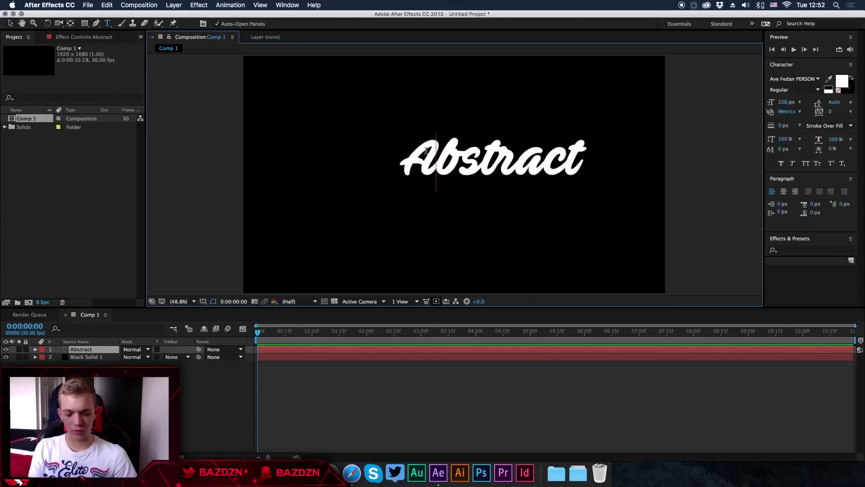
pyautogui.write('BSTRACT')
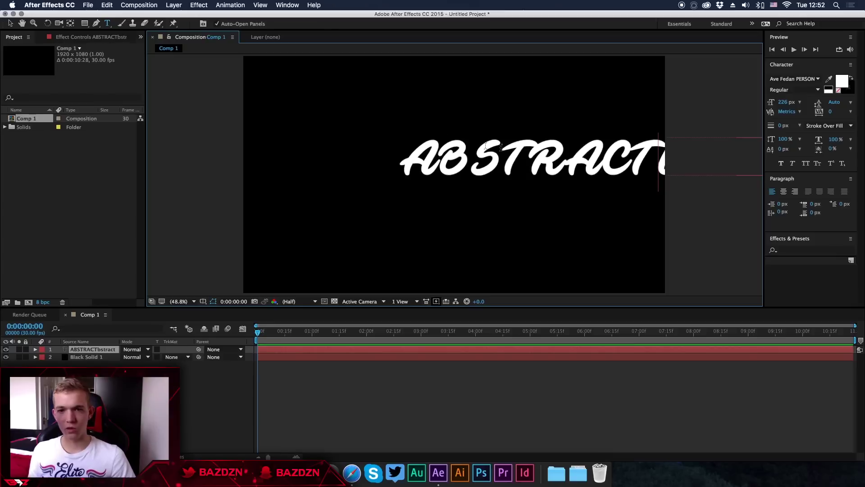
pyautogui.moveTo(444, 155); pyautogui.dragTo(655, 147)
pyautogui.press('BackSpace')
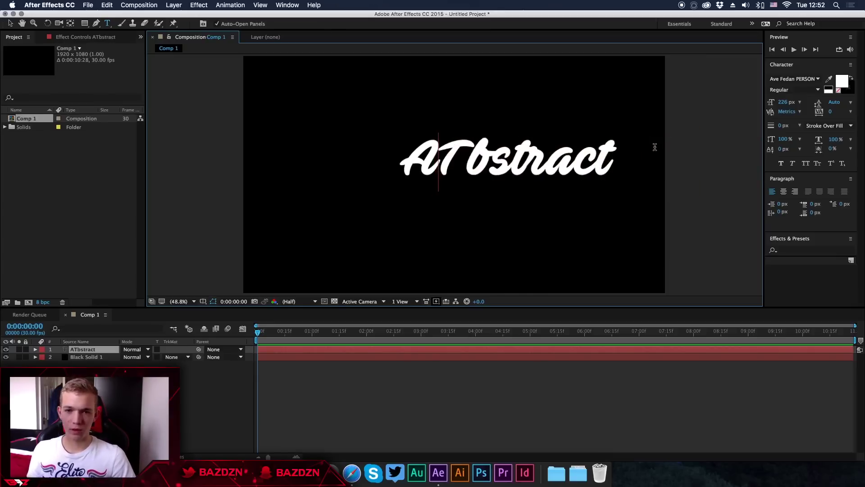
pyautogui.press('Right')
pyautogui.press('BackSpace')
# - Try 12, 2 and 3 as swash characters at the end of "Abstract", and settle on 9
pyautogui.click(582, 158)
pyautogui.press('Right')
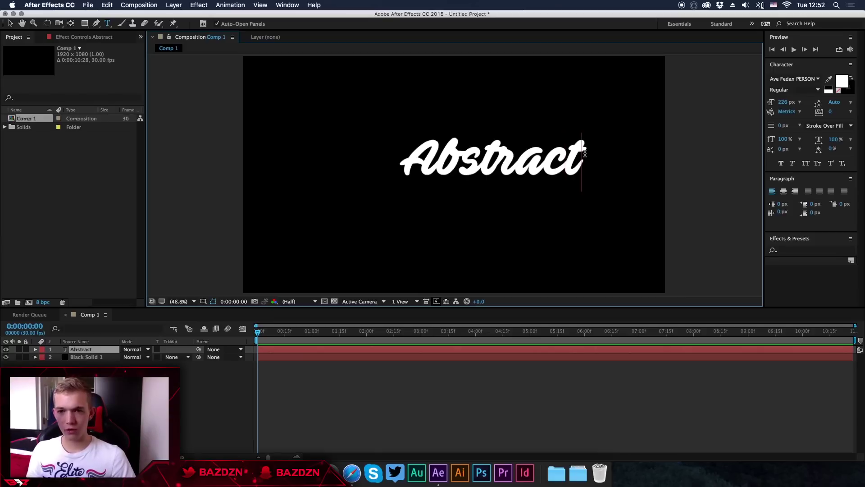
pyautogui.write('12')
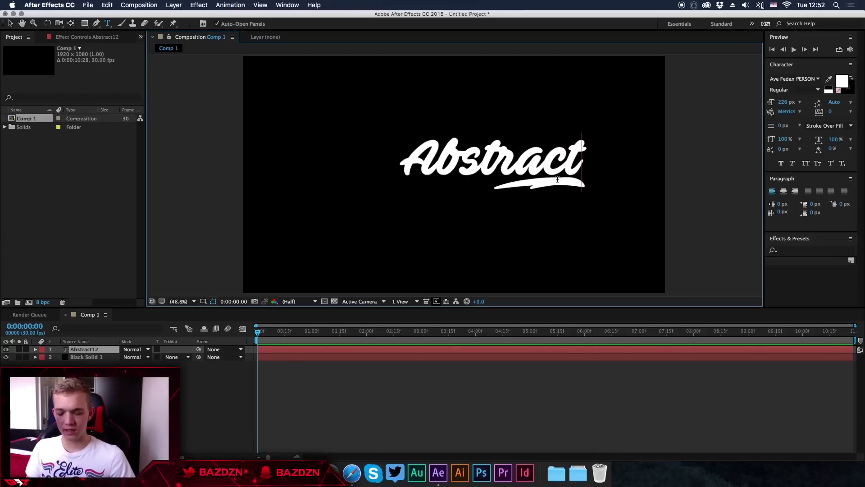
pyautogui.press('BackSpace')
pyautogui.press('BackSpace')
pyautogui.write('2')
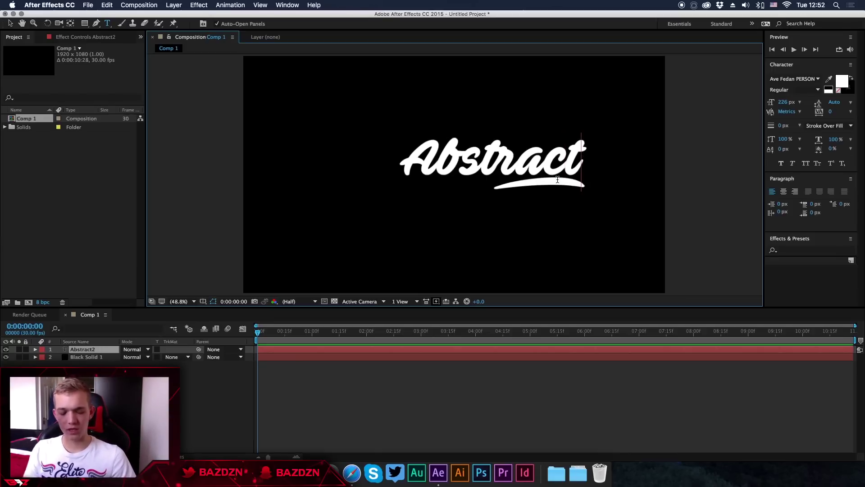
pyautogui.press('BackSpace')
pyautogui.write('3')
pyautogui.press('BackSpace')
pyautogui.write('9')
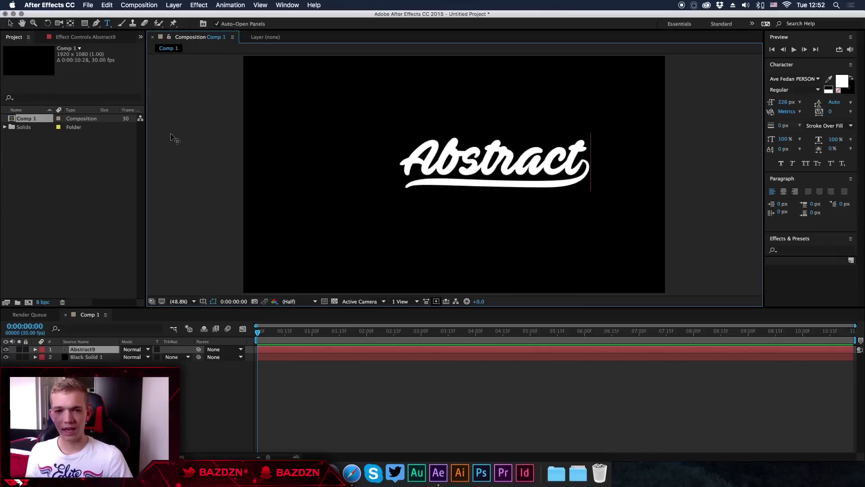
# - Centre the text in the composition using the Title/Action Safe overlay, and hide the overlay again
pyautogui.click(11, 26)
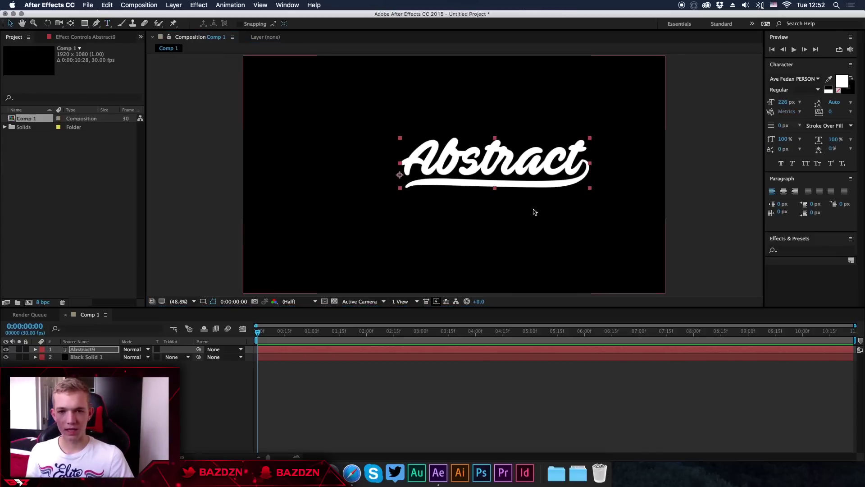
pyautogui.press('capslock')
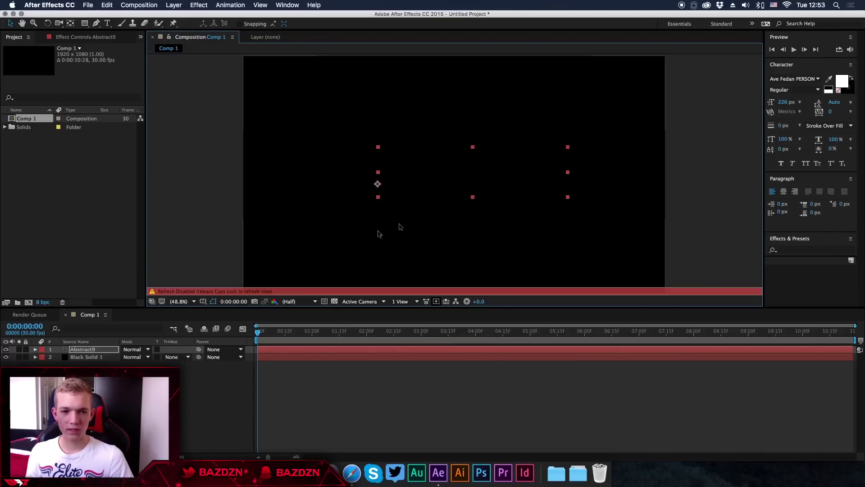
pyautogui.press('capslock')
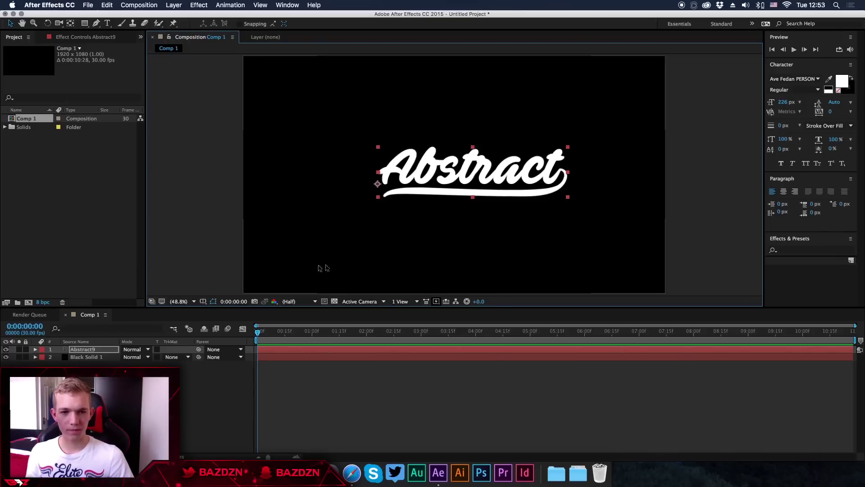
pyautogui.click(203, 301)
pyautogui.click(214, 311)
pyautogui.moveTo(501, 184); pyautogui.dragTo(469, 182)
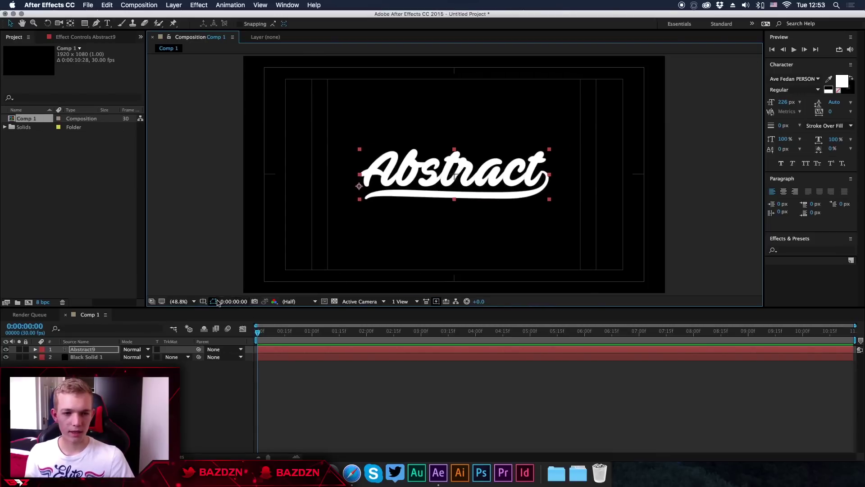
pyautogui.click(202, 302)
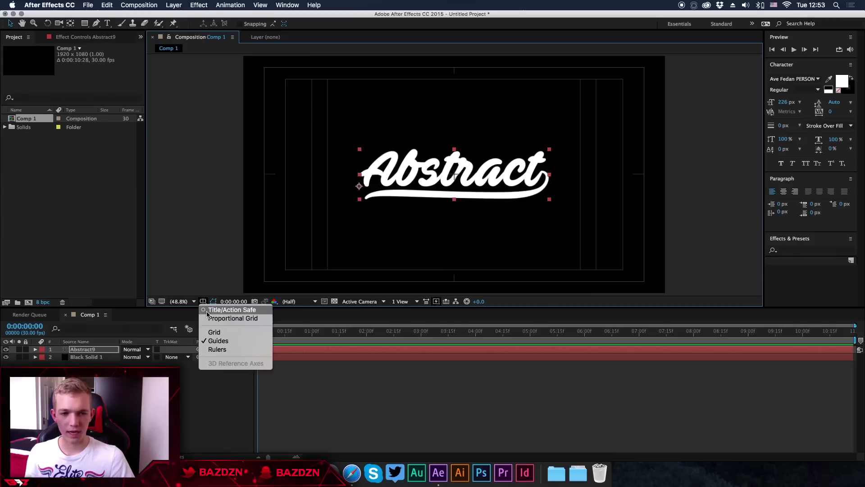
pyautogui.click(207, 311)
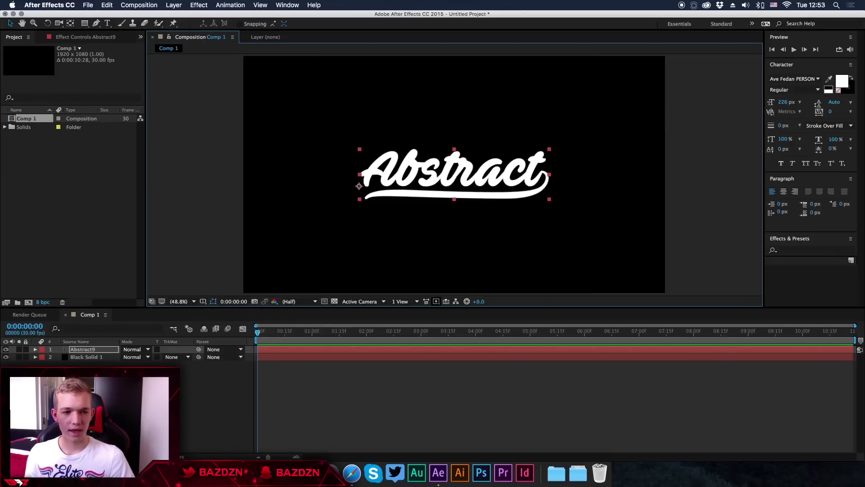
pyautogui.click(83, 362)
pyautogui.moveTo(263, 332); pyautogui.dragTo(242, 314)
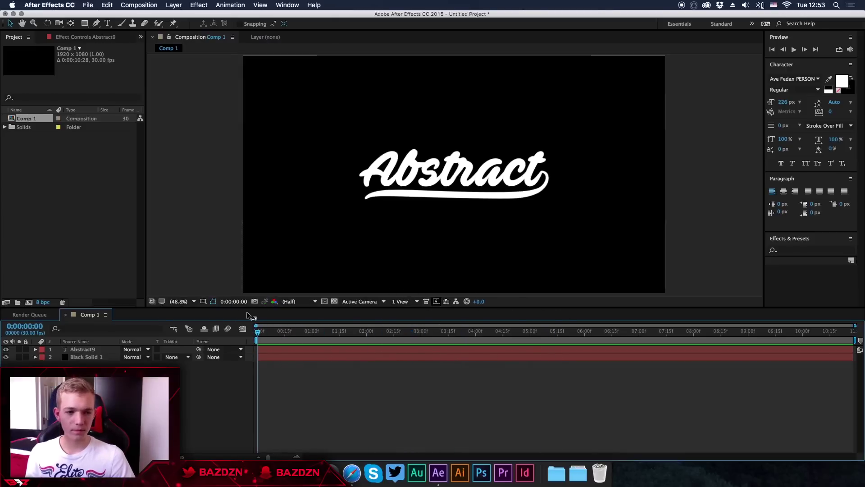
pyautogui.click(177, 302)
pyautogui.click(188, 320)
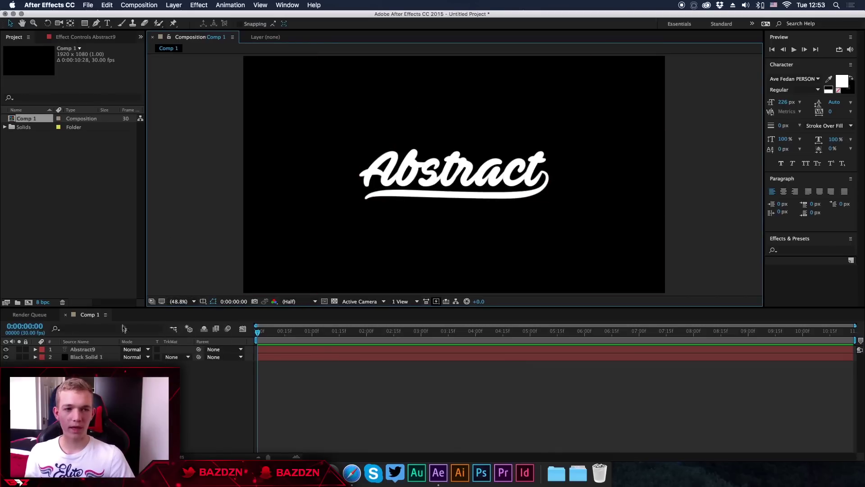
# - Start a mask path on the "Abstract" text layer with the Pen tool, from the foot of the A up its left leg
pyautogui.click(83, 350)
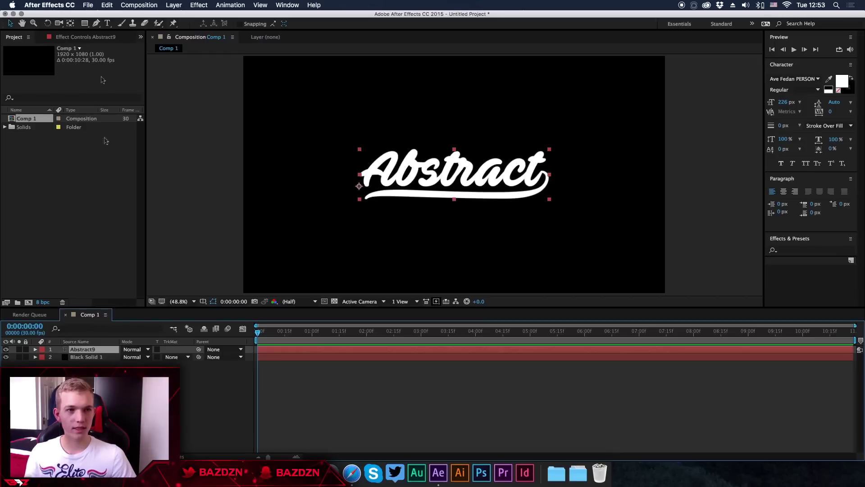
pyautogui.click(96, 23)
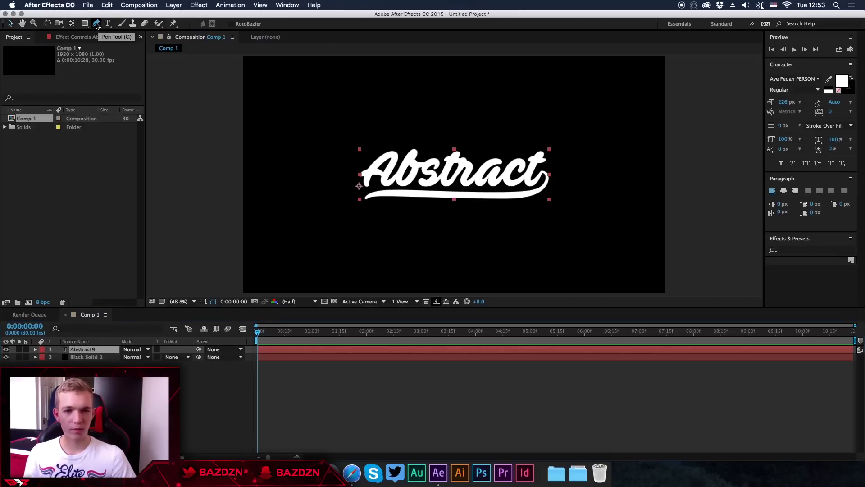
pyautogui.click(181, 301)
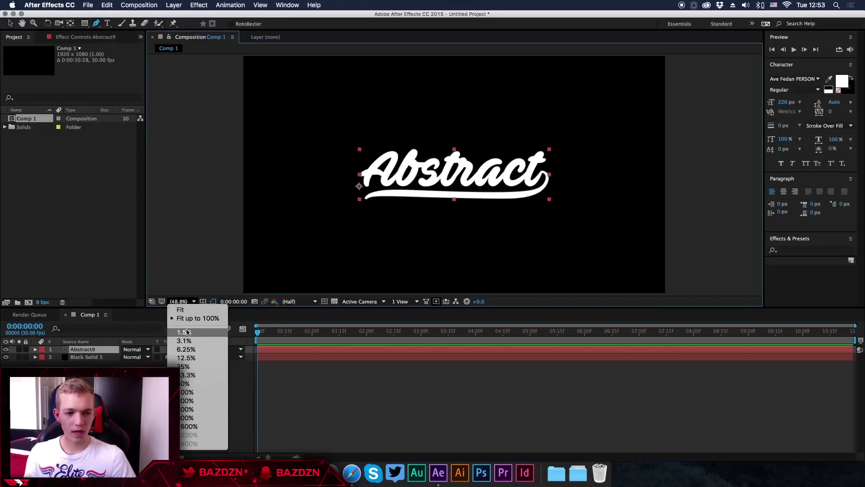
pyautogui.click(185, 383)
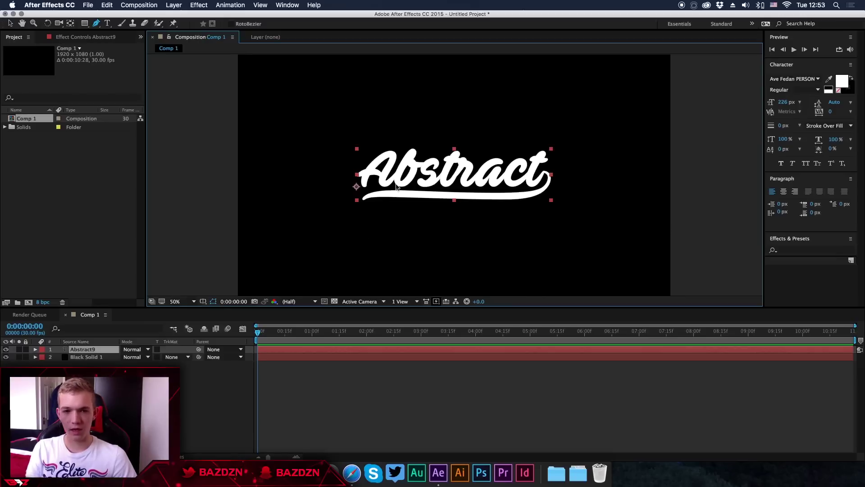
pyautogui.press('/')
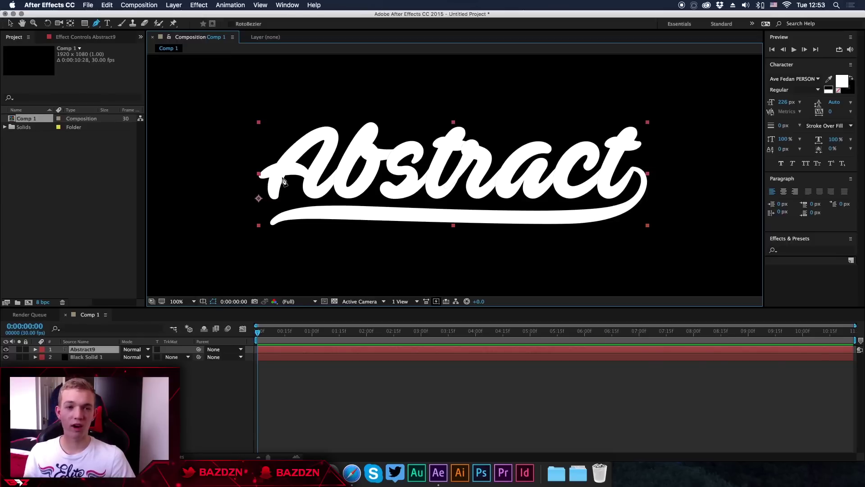
pyautogui.click(276, 200)
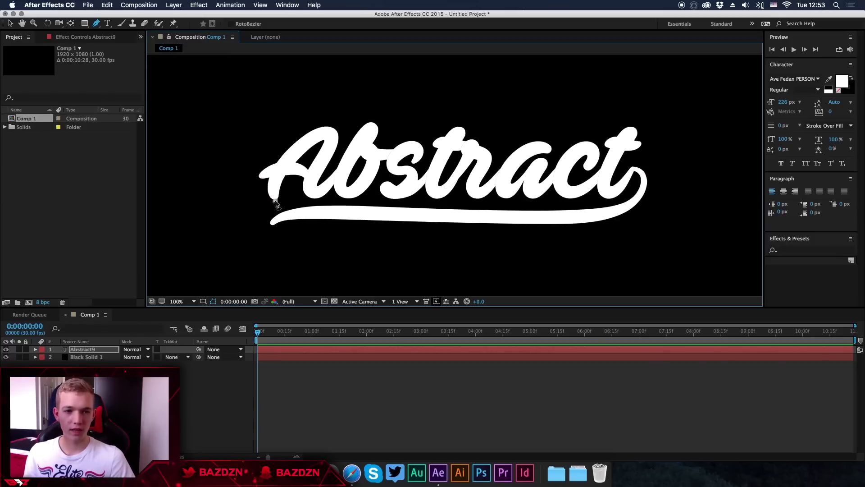
pyautogui.moveTo(298, 158); pyautogui.dragTo(320, 146)
pyautogui.click(328, 151)
pyautogui.moveTo(329, 153); pyautogui.dragTo(329, 190)
pyautogui.press('super+z')
# - Continue the mask path around the peak of the A and down its right leg to the foot
pyautogui.click(326, 136)
pyautogui.moveTo(327, 140)
pyautogui.mouseDown()
pyautogui.moveTo(319, 131)
pyautogui.moveTo(303, 139)
pyautogui.moveTo(303, 131)
pyautogui.moveTo(308, 155)
pyautogui.moveTo(301, 139)
pyautogui.moveTo(312, 143)
pyautogui.mouseUp()
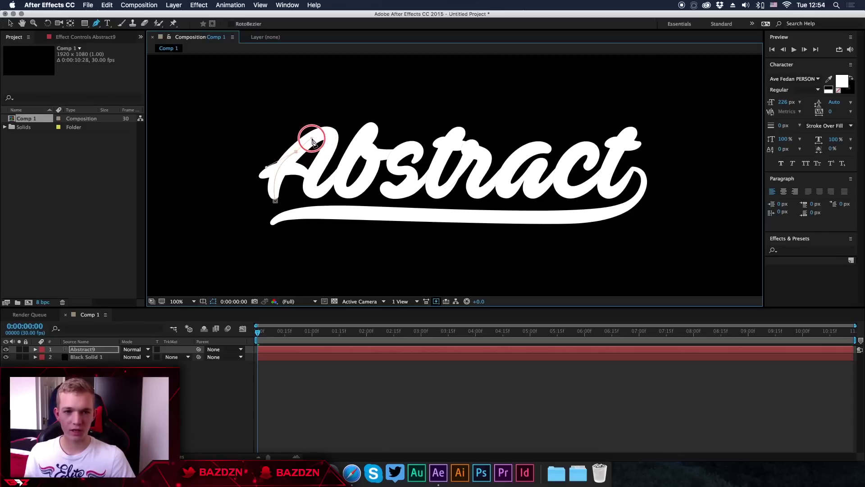
pyautogui.moveTo(331, 138); pyautogui.dragTo(336, 152)
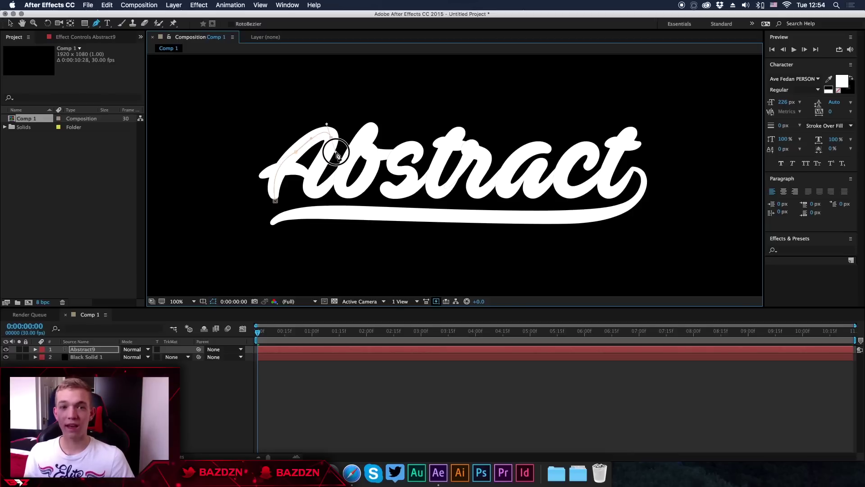
pyautogui.moveTo(335, 151); pyautogui.dragTo(329, 153)
pyautogui.click(307, 192)
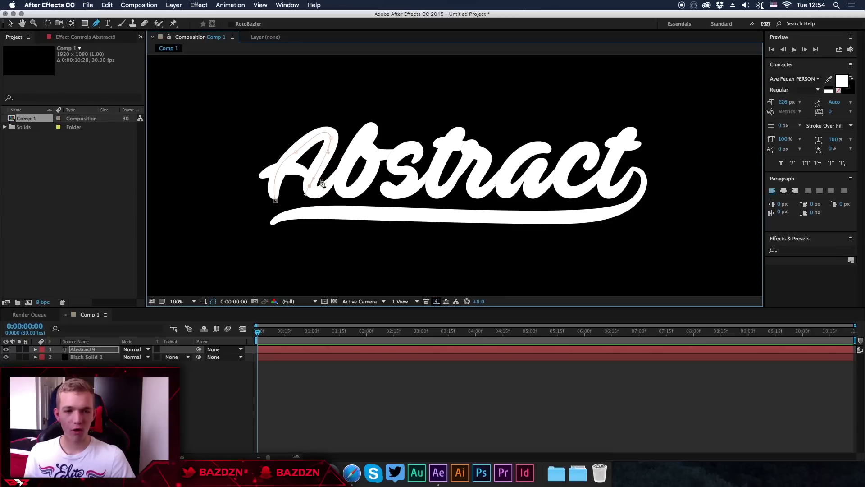
pyautogui.click(315, 194)
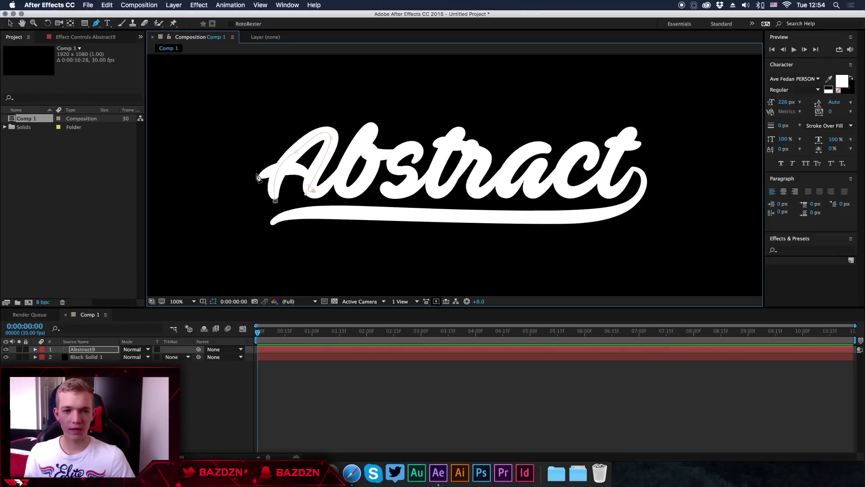
# - Route the path outside the A's outer edge, back along its crossbar, and curve it through the foot towards the b
pyautogui.click(251, 191)
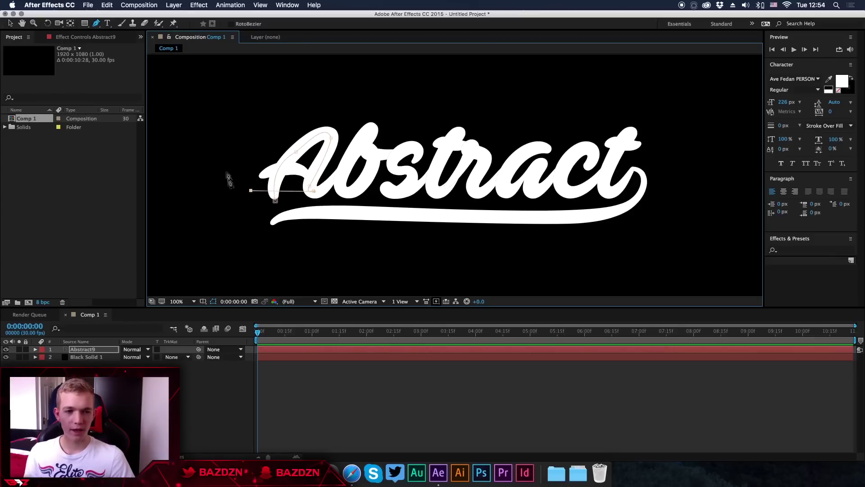
pyautogui.click(255, 178)
pyautogui.moveTo(306, 174); pyautogui.dragTo(326, 188)
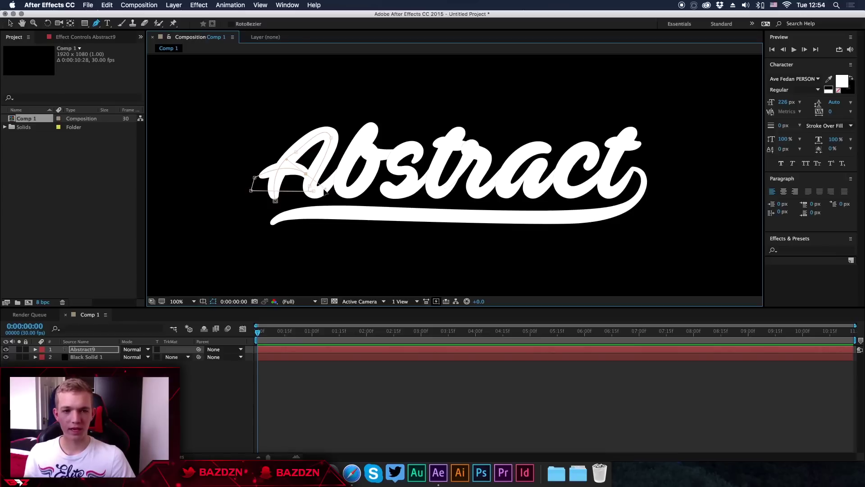
pyautogui.moveTo(323, 195); pyautogui.dragTo(345, 193)
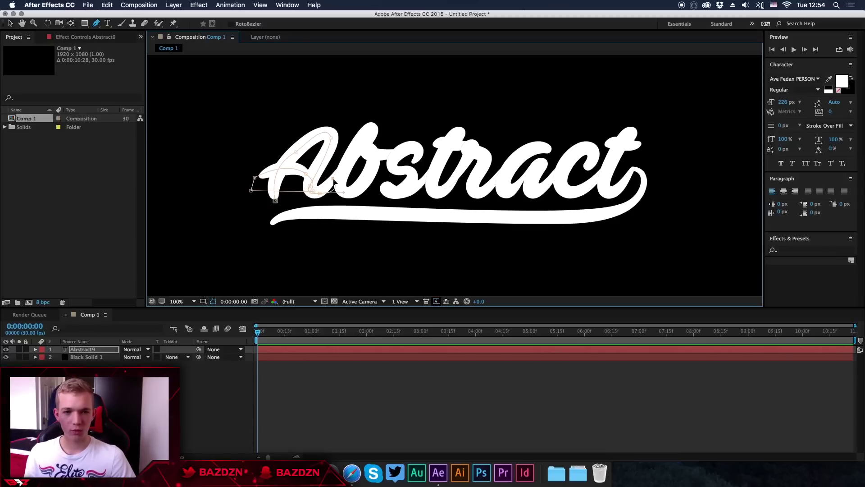
pyautogui.moveTo(334, 182)
pyautogui.mouseDown()
pyautogui.moveTo(342, 196)
pyautogui.moveTo(330, 182)
pyautogui.mouseUp()
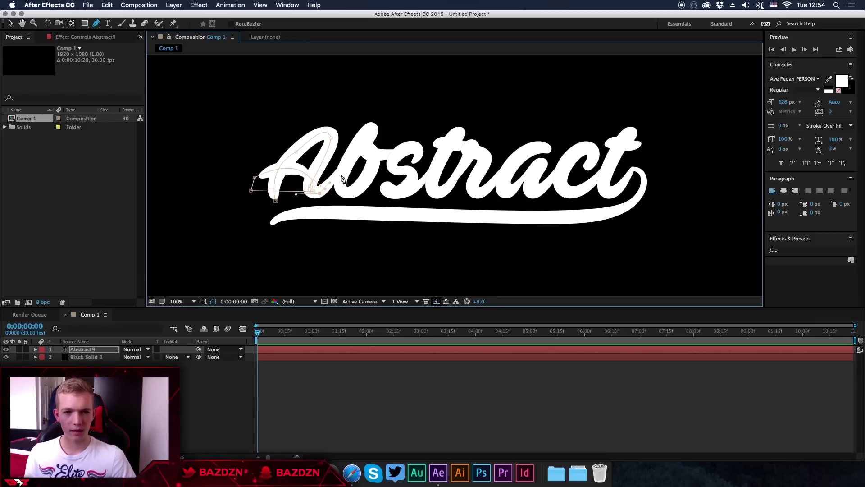
# - Trace the mask path through the letters b and s
pyautogui.moveTo(370, 128); pyautogui.dragTo(360, 142)
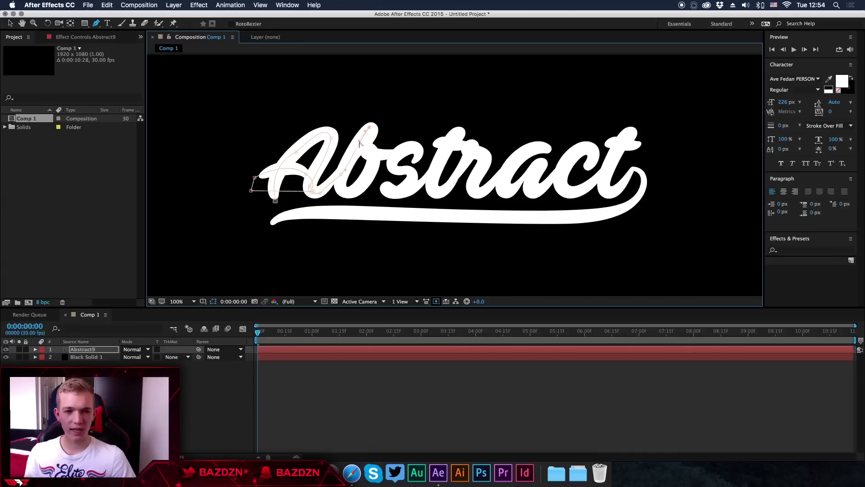
pyautogui.moveTo(359, 200); pyautogui.dragTo(398, 177)
pyautogui.moveTo(407, 184); pyautogui.dragTo(370, 178)
pyautogui.click(424, 178)
# - Trace the first t's stem and crossbar, and continue the mask path into the r
pyautogui.moveTo(460, 132); pyautogui.dragTo(463, 122)
pyautogui.click(449, 185)
pyautogui.click(429, 154)
pyautogui.moveTo(438, 191); pyautogui.dragTo(490, 194)
pyautogui.click(454, 143)
pyautogui.click(445, 194)
pyautogui.click(469, 146)
# - Trace the mask path through the a, the c and the stem of the final t
pyautogui.moveTo(550, 148); pyautogui.dragTo(572, 156)
pyautogui.moveTo(504, 188)
pyautogui.mouseDown()
pyautogui.moveTo(517, 199)
pyautogui.moveTo(540, 196)
pyautogui.mouseUp()
pyautogui.moveTo(565, 163)
pyautogui.mouseDown()
pyautogui.moveTo(569, 157)
pyautogui.moveTo(589, 171)
pyautogui.mouseUp()
pyautogui.moveTo(561, 186); pyautogui.dragTo(570, 219)
pyautogui.click(590, 184)
pyautogui.click(613, 160)
pyautogui.click(631, 129)
pyautogui.moveTo(606, 190); pyautogui.dragTo(615, 196)
# - Trace the curled tail and underline swash to its far end, and finish the path along the final t's crossbar
pyautogui.moveTo(633, 169); pyautogui.dragTo(648, 184)
pyautogui.moveTo(630, 205); pyautogui.dragTo(605, 229)
pyautogui.moveTo(483, 215); pyautogui.dragTo(406, 212)
pyautogui.moveTo(323, 212); pyautogui.dragTo(288, 214)
pyautogui.moveTo(269, 228); pyautogui.dragTo(263, 243)
pyautogui.moveTo(598, 141); pyautogui.dragTo(614, 137)
pyautogui.click(646, 147)
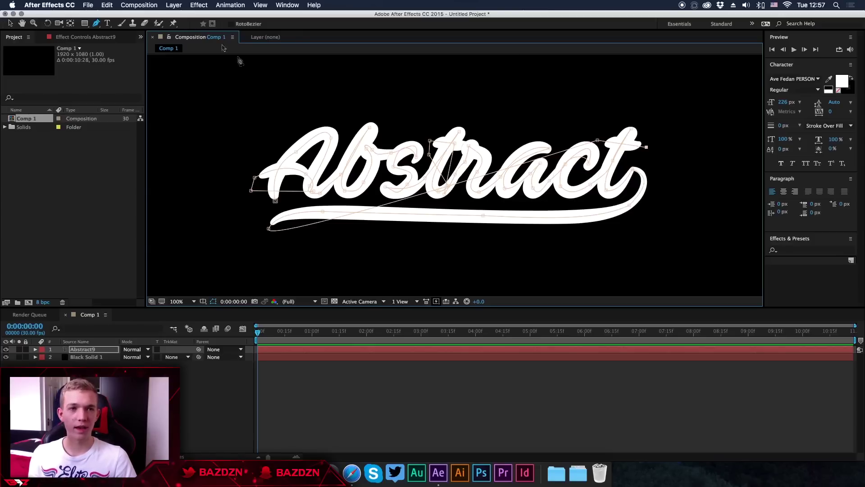
# - Apply the Stroke effect to the text layer and set its Paint Style to Reveal Original Image
pyautogui.click(206, 5)
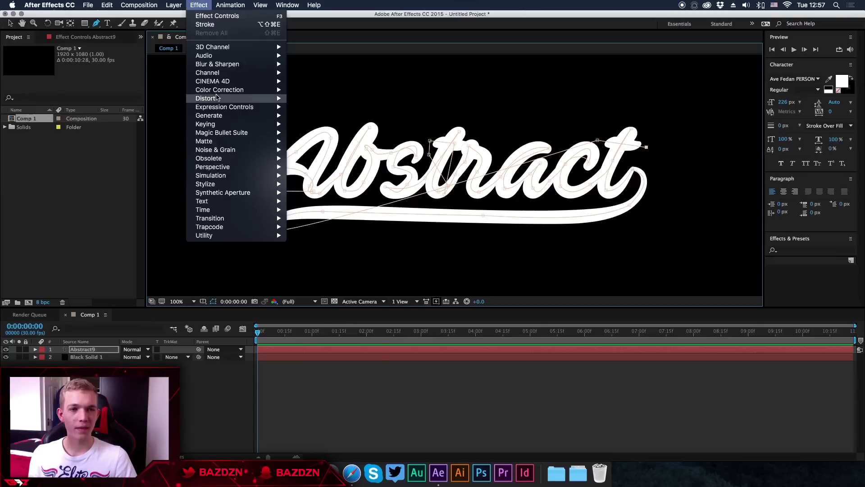
pyautogui.moveTo(224, 117)
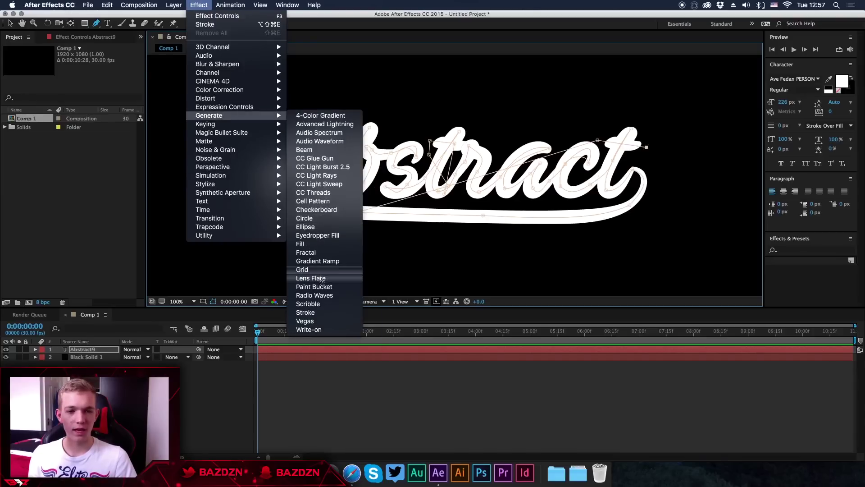
pyautogui.click(315, 313)
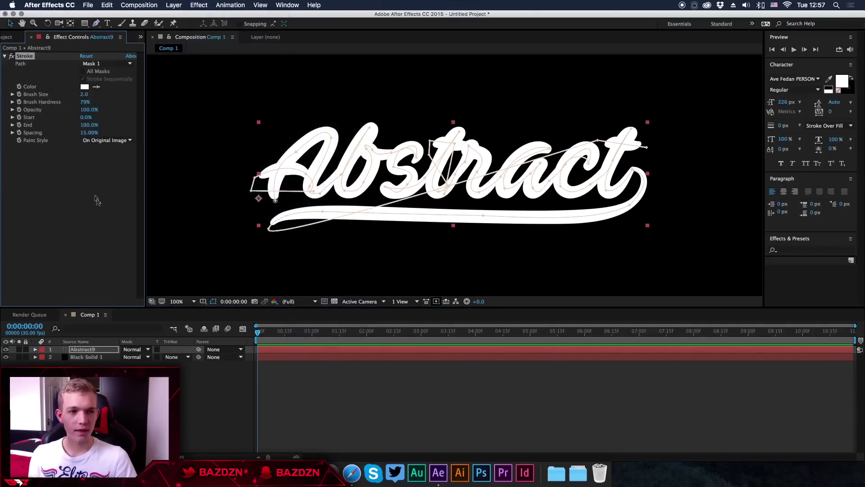
pyautogui.click(96, 142)
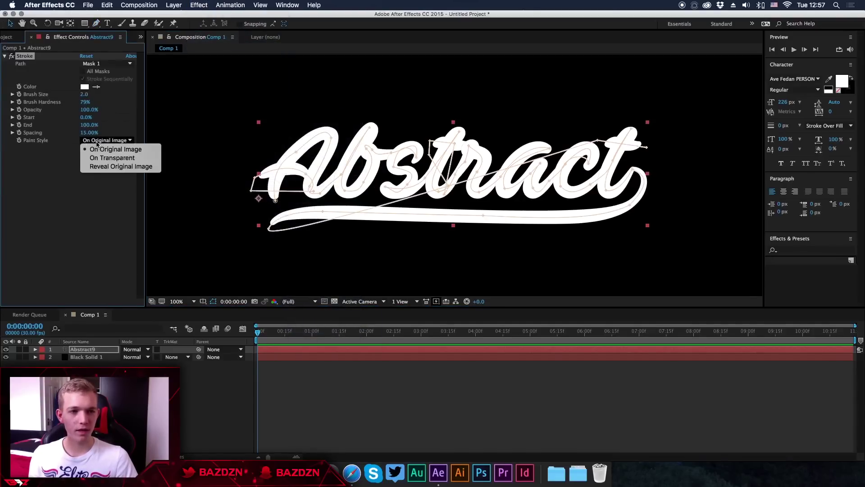
pyautogui.click(105, 167)
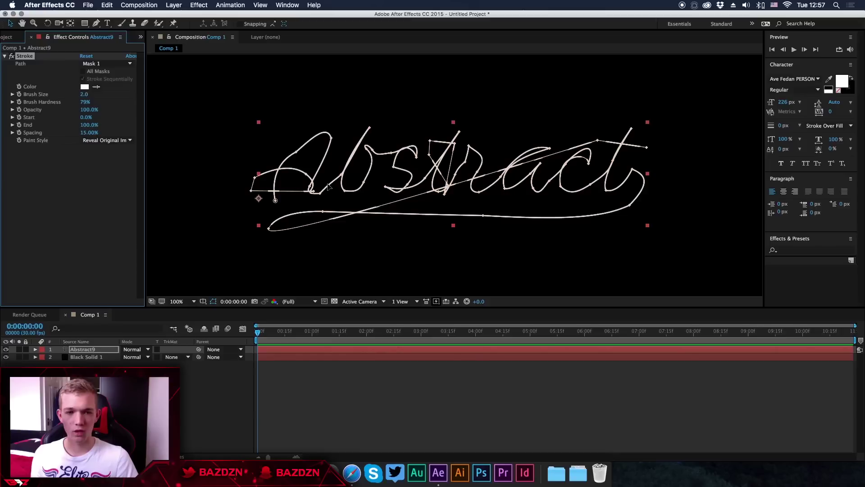
# - Try several Stroke brush sizes while checking the letter edges up close, and settle on 25.2
pyautogui.moveTo(83, 96); pyautogui.dragTo(184, 98)
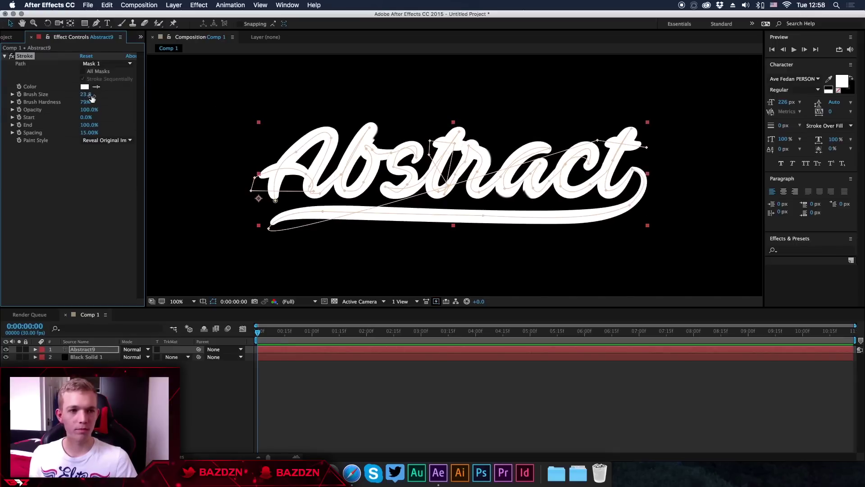
pyautogui.moveTo(90, 96); pyautogui.dragTo(36, 98)
pyautogui.press('.')
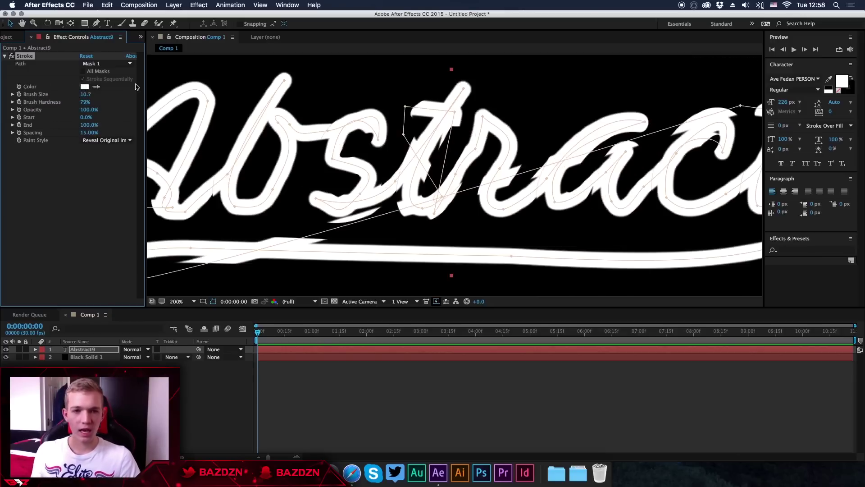
pyautogui.moveTo(310, 166); pyautogui.dragTo(432, 159)
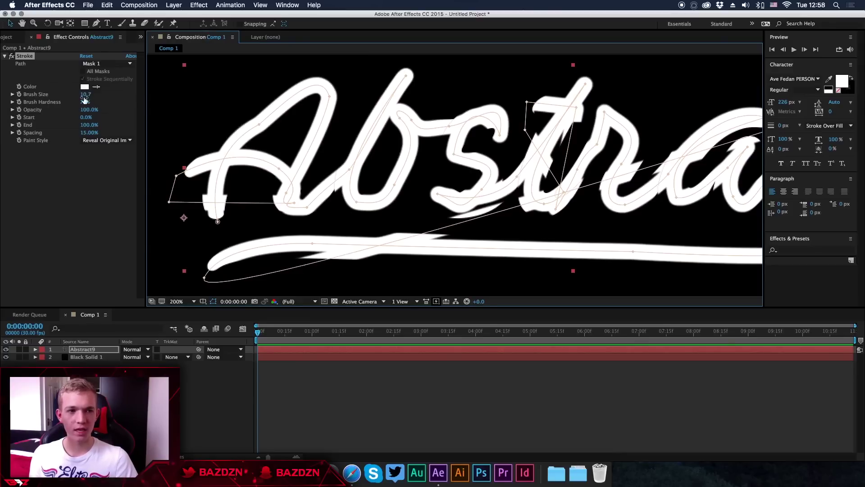
pyautogui.moveTo(86, 99)
pyautogui.mouseDown()
pyautogui.moveTo(176, 97)
pyautogui.moveTo(153, 94)
pyautogui.mouseUp()
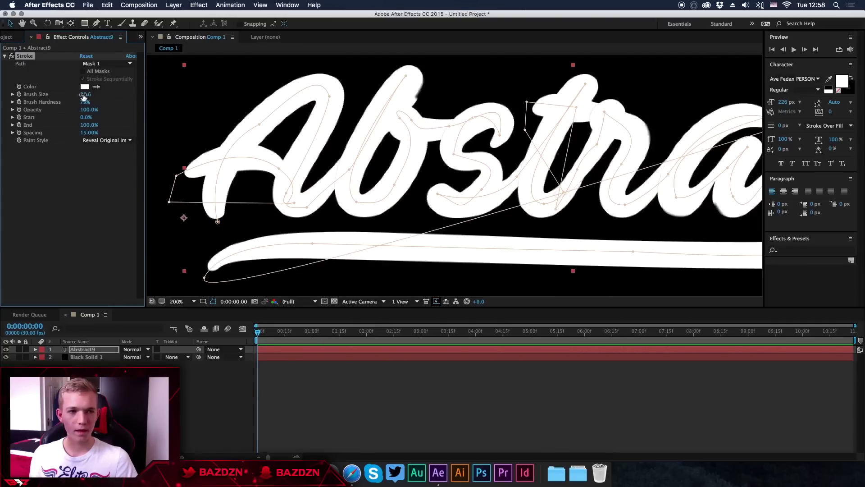
pyautogui.moveTo(85, 96); pyautogui.dragTo(81, 97)
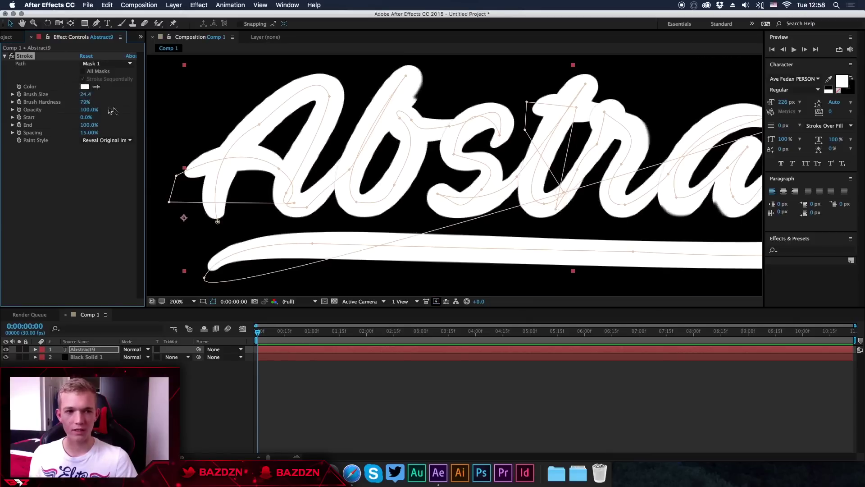
pyautogui.moveTo(88, 98); pyautogui.dragTo(72, 100)
pyautogui.press('space')
pyautogui.moveTo(650, 209)
pyautogui.mouseDown()
pyautogui.moveTo(439, 166)
pyautogui.moveTo(510, 173)
pyautogui.moveTo(502, 174)
pyautogui.mouseUp()
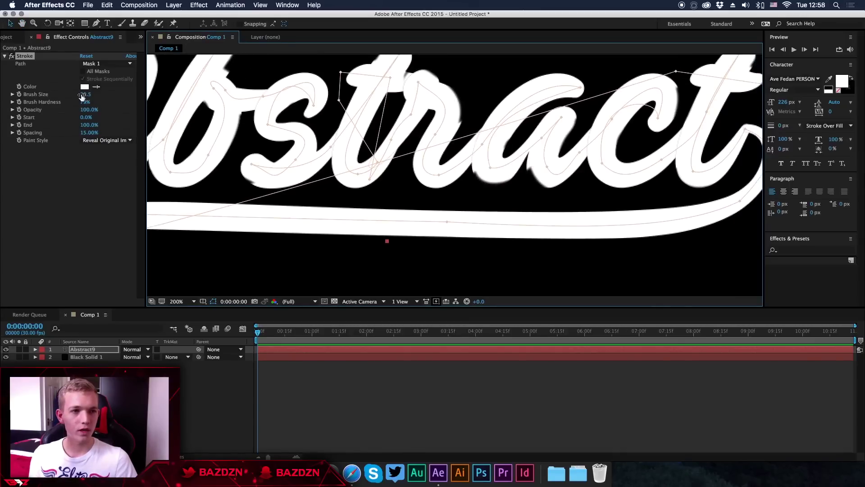
pyautogui.moveTo(85, 95); pyautogui.dragTo(104, 98)
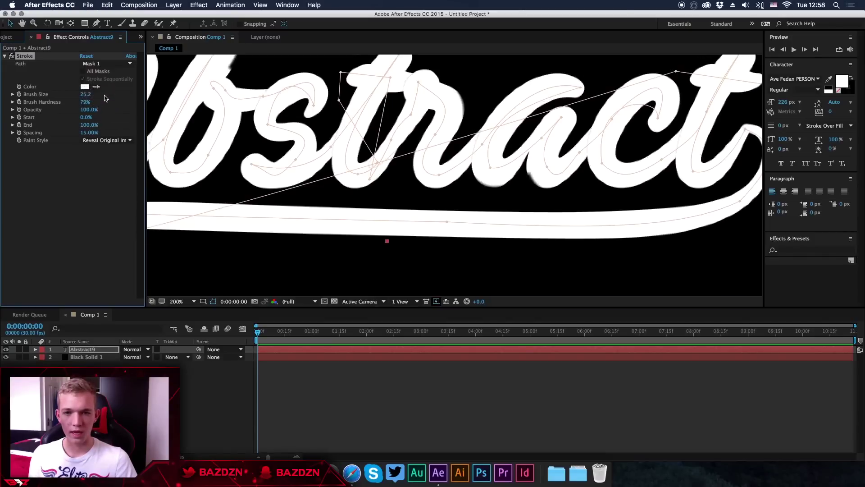
# - Move the mask vertex near the foot of the a's right stem slightly outward so the stroke covers its blurred edge
pyautogui.moveTo(537, 181); pyautogui.dragTo(493, 164)
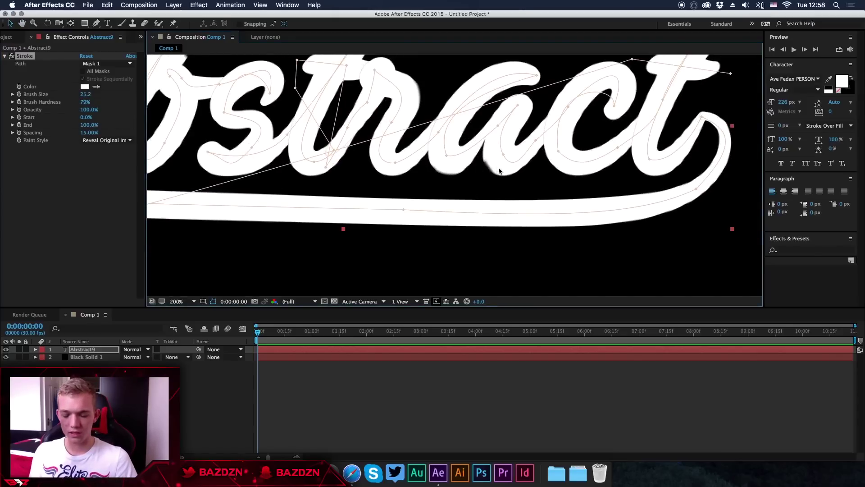
pyautogui.scroll(1, 498, 171)
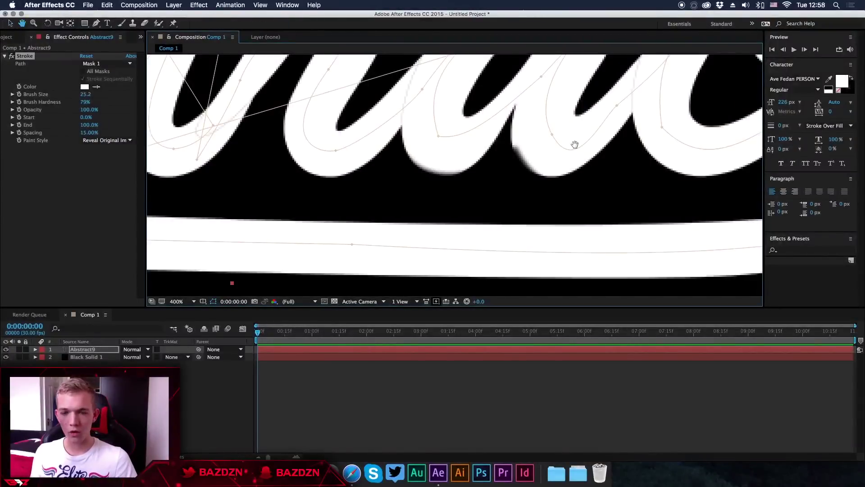
pyautogui.scroll(1, 517, 185)
pyautogui.click(96, 23)
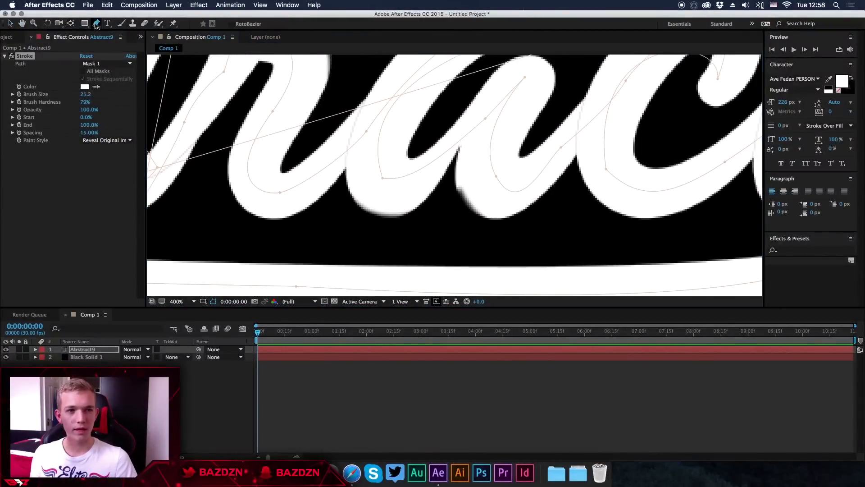
pyautogui.click(491, 180)
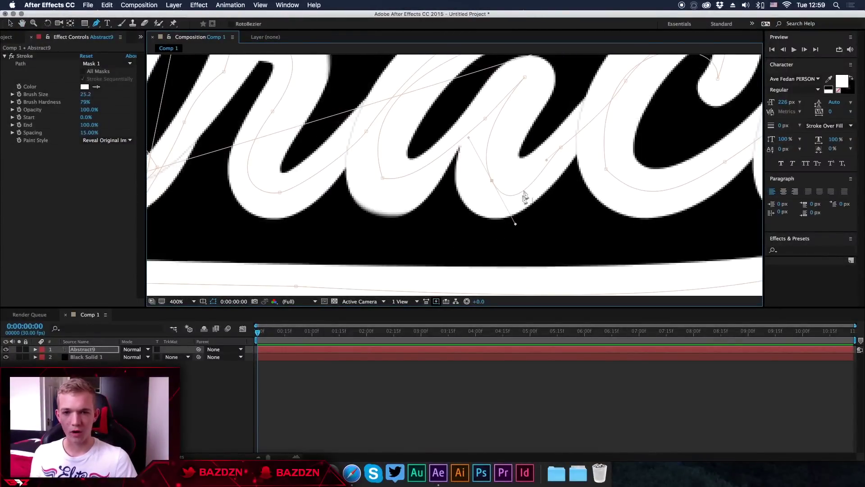
pyautogui.press(',')
pyautogui.press(',')
pyautogui.press(',')
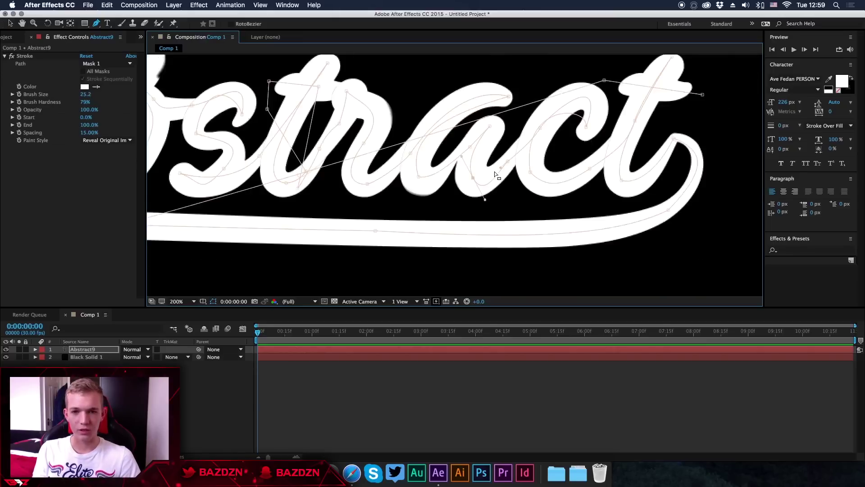
pyautogui.press('.')
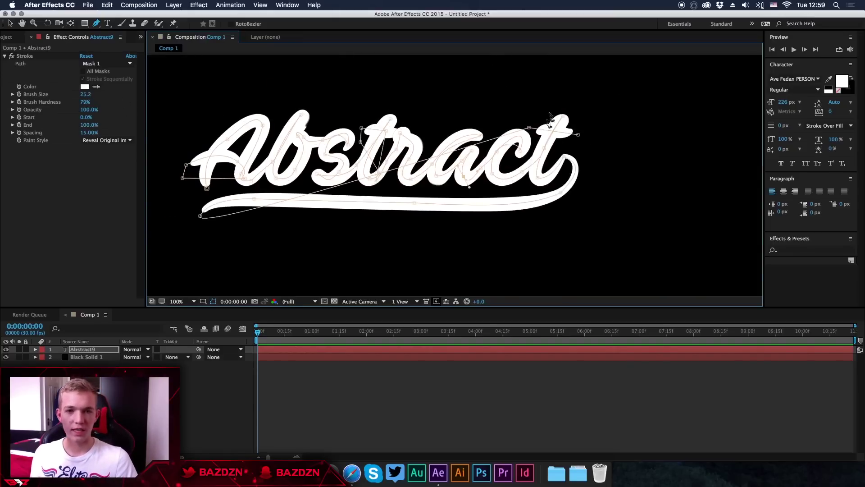
pyautogui.press('v')
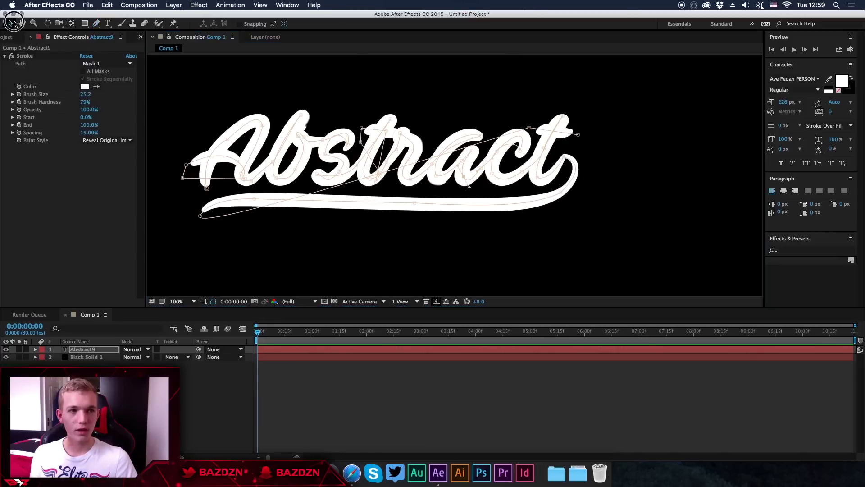
# - Keyframe the Stroke effect's End at 100% and move that keyframe to about 4 seconds 15 frames on the timeline
pyautogui.click(19, 126)
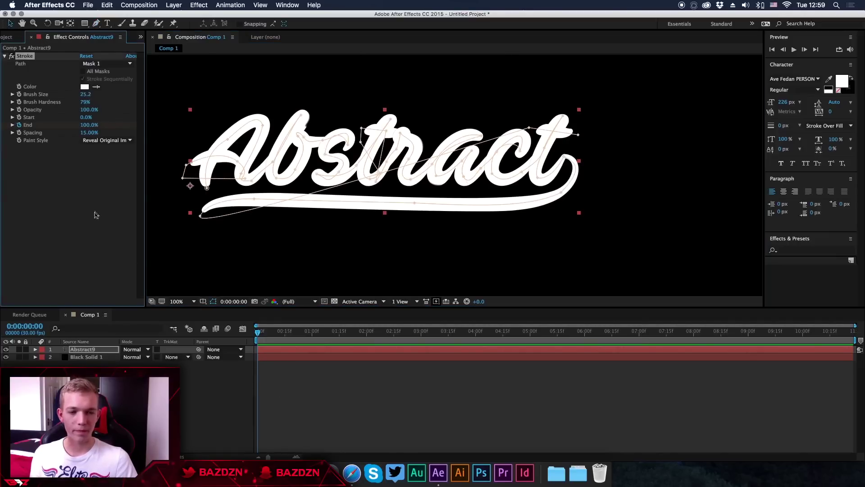
pyautogui.click(85, 351)
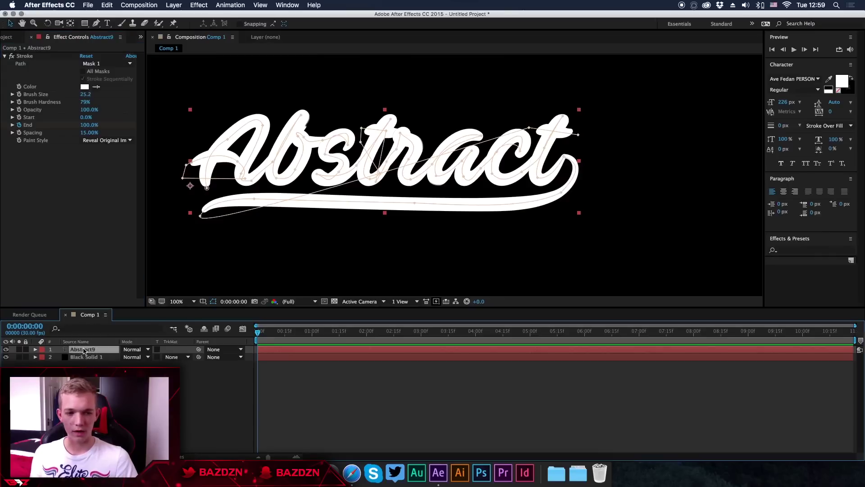
pyautogui.press('u')
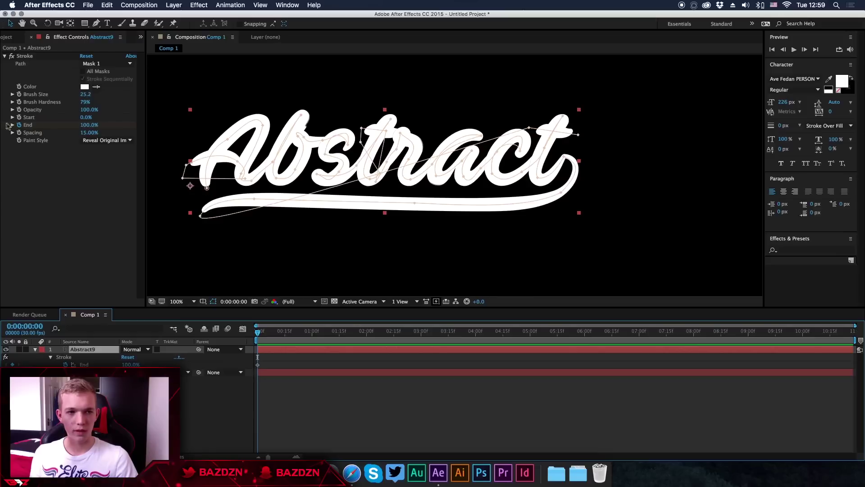
pyautogui.click(258, 366)
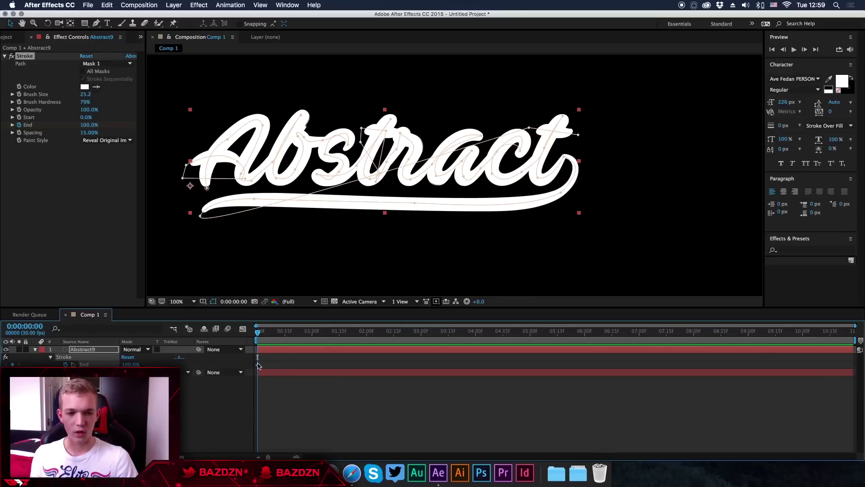
pyautogui.moveTo(258, 365); pyautogui.dragTo(505, 368)
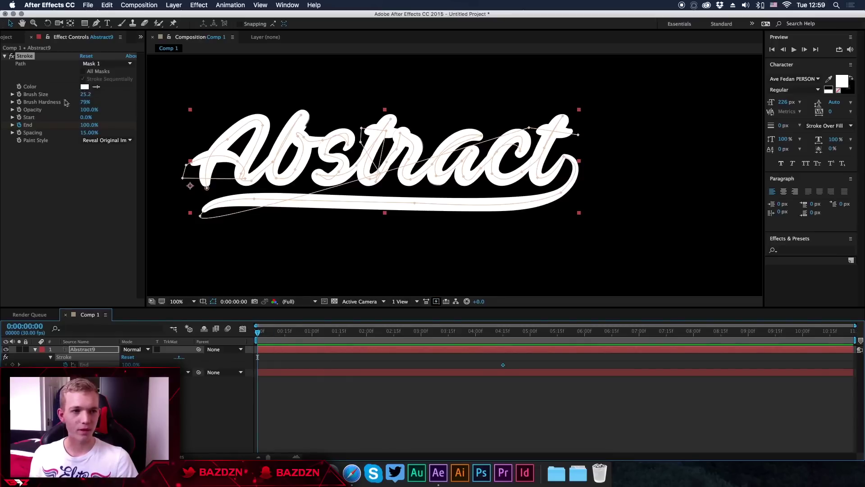
# - Set the Stroke effect's End to 0% at the first frame of the composition
pyautogui.click(89, 125)
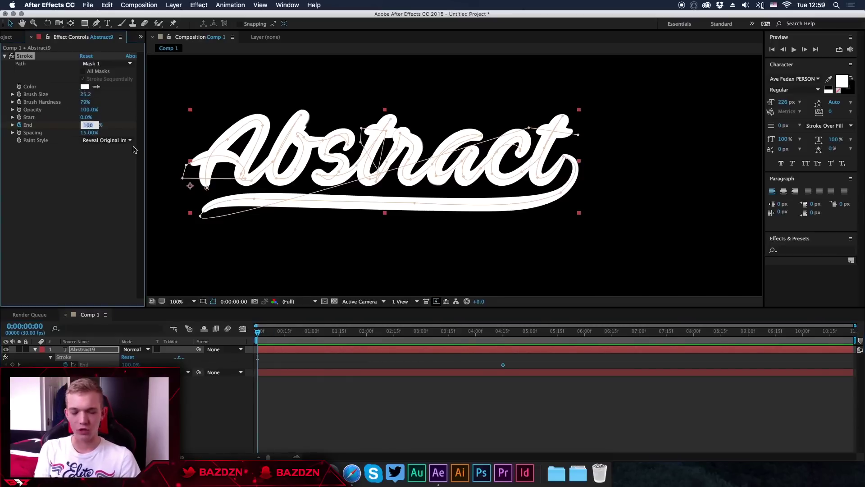
pyautogui.write('0')
pyautogui.press('Return')
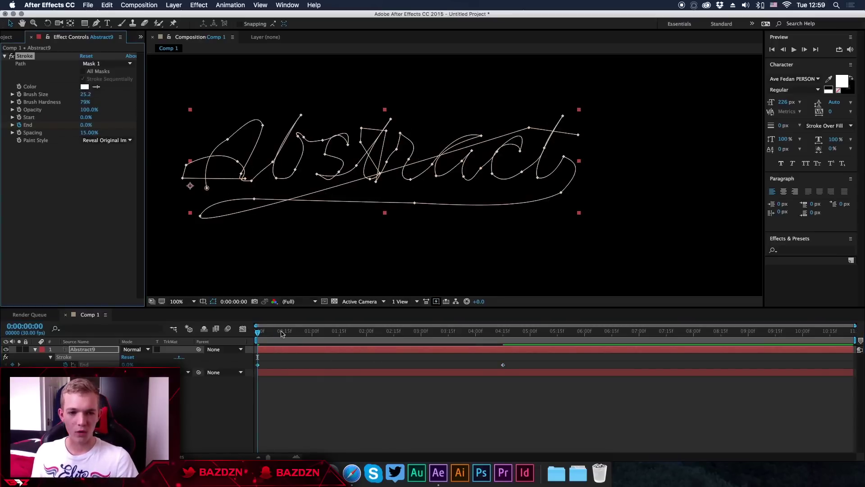
# - Preview the write-on animation from the start of the composition
pyautogui.moveTo(260, 333)
pyautogui.mouseDown()
pyautogui.moveTo(523, 327)
pyautogui.moveTo(247, 333)
pyautogui.mouseUp()
pyautogui.click(794, 49)
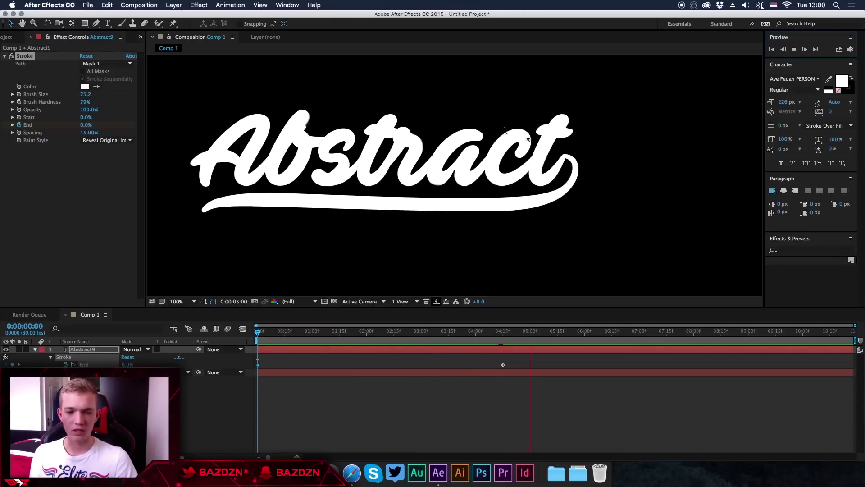
pyautogui.click(794, 49)
# - Move the mask vertex at the top of the b's stem slightly outward so the stroke covers its blurred edge
pyautogui.moveTo(319, 119); pyautogui.dragTo(402, 159)
pyautogui.scroll(4, 403, 162)
pyautogui.moveTo(158, 154); pyautogui.dragTo(426, 185)
pyautogui.press('v')
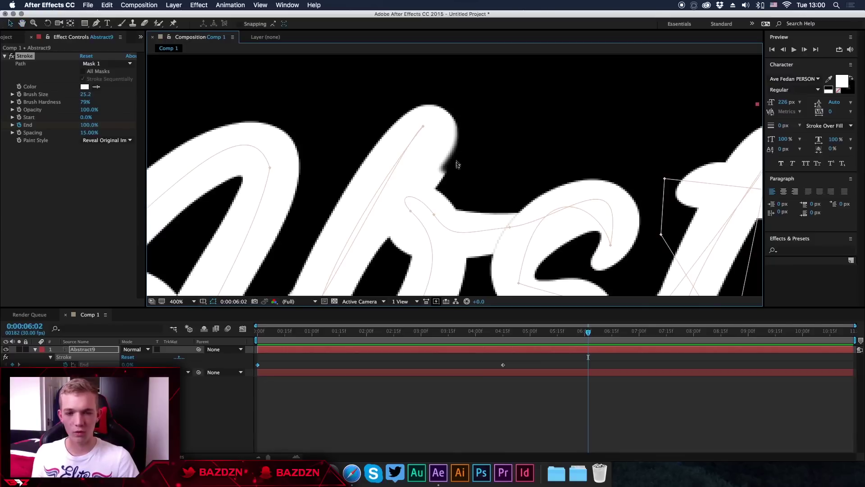
pyautogui.press('g')
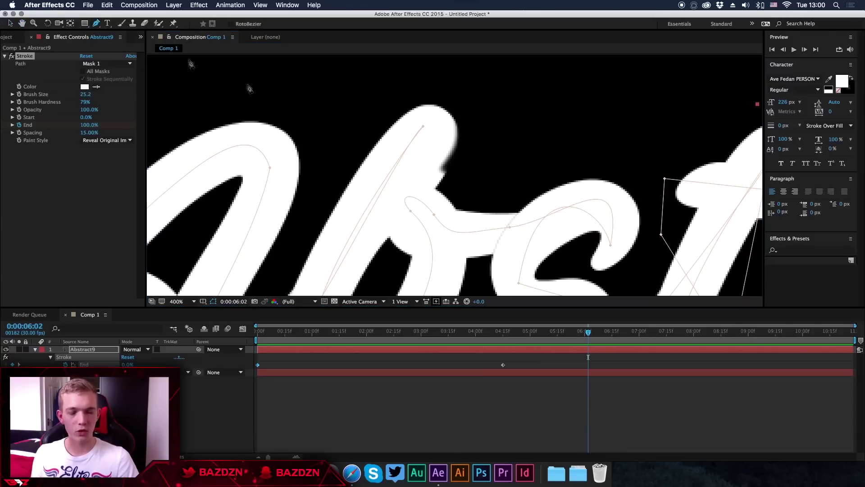
pyautogui.moveTo(422, 126); pyautogui.dragTo(434, 130)
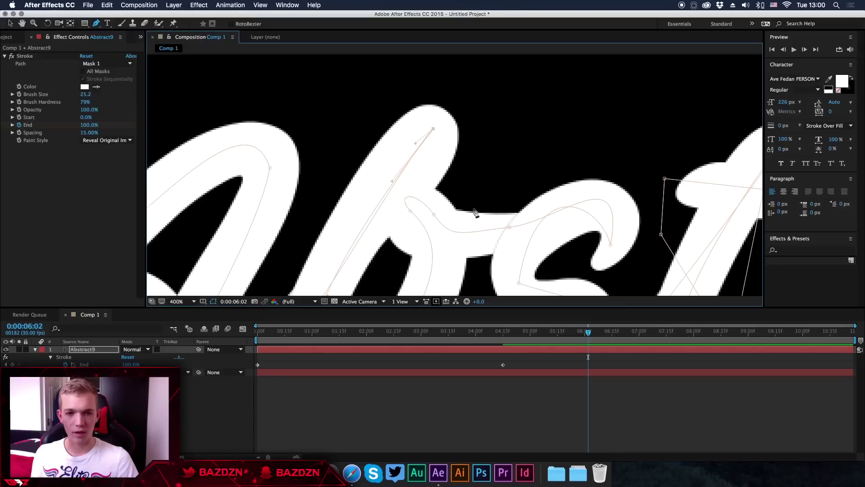
pyautogui.scroll(-3, 551, 195)
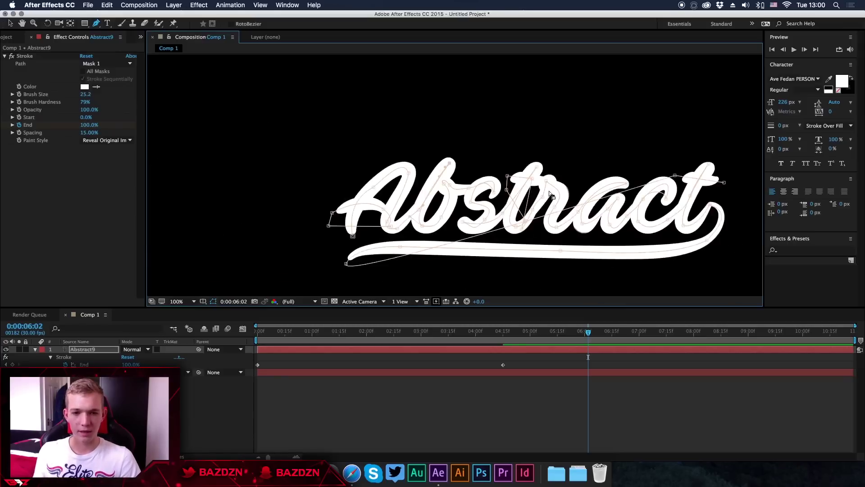
# - Replay the write-on from the first frame to check the lettering with the adjusted b
pyautogui.press('Home')
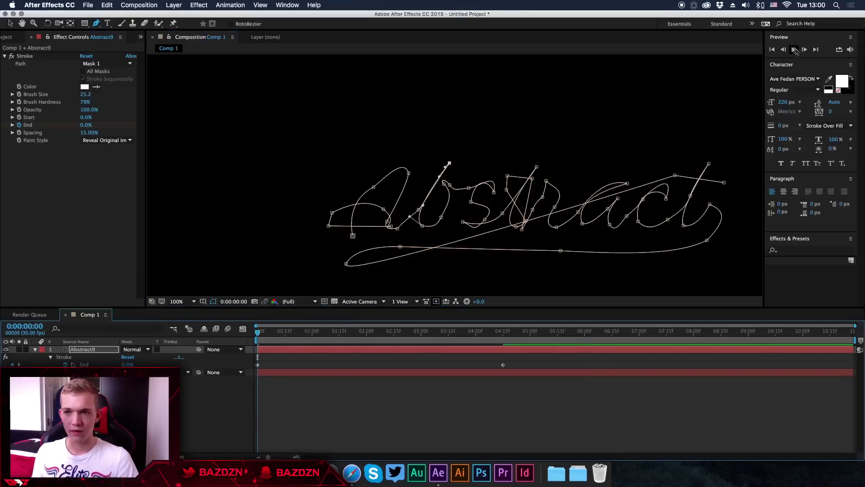
pyautogui.click(795, 50)
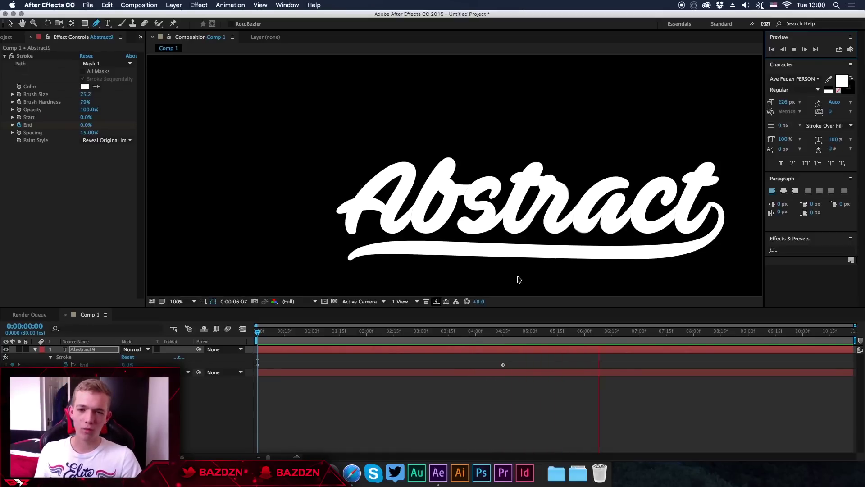
pyautogui.click(796, 49)
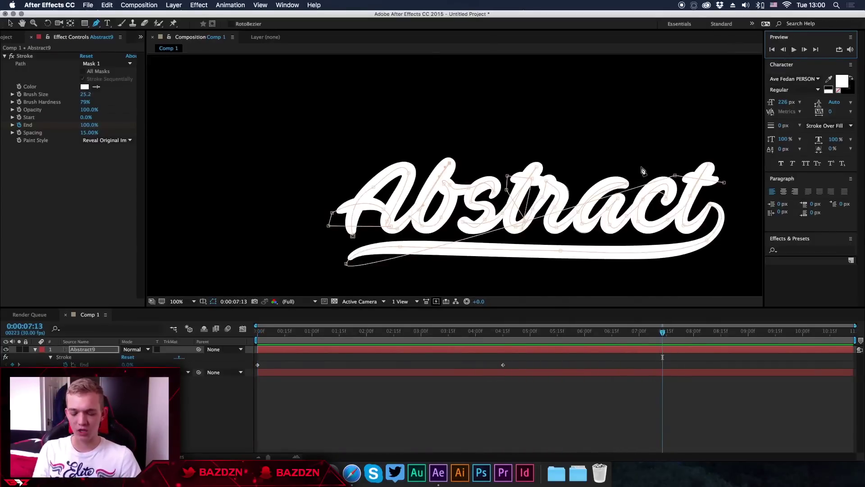
# - Raise the Stroke effect's Brush Hardness with the whole composition in view
pyautogui.press(',')
pyautogui.press('h')
pyautogui.moveTo(616, 183); pyautogui.dragTo(579, 162)
pyautogui.press('g')
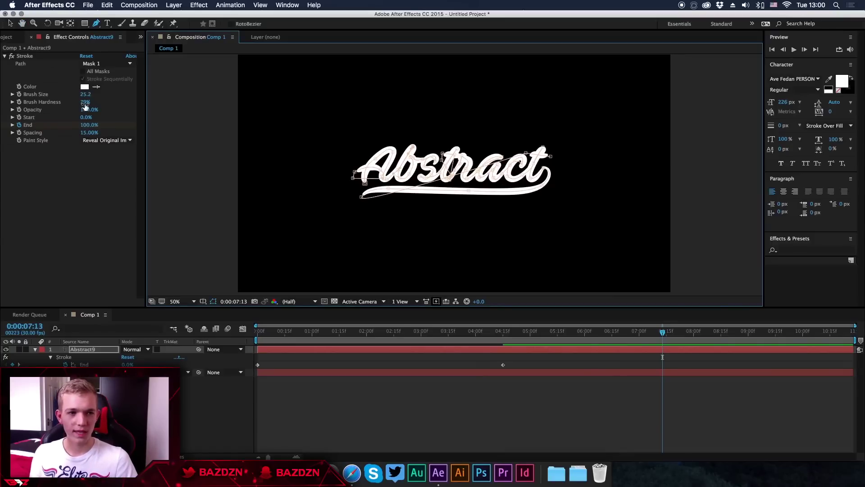
pyautogui.moveTo(85, 105); pyautogui.dragTo(147, 100)
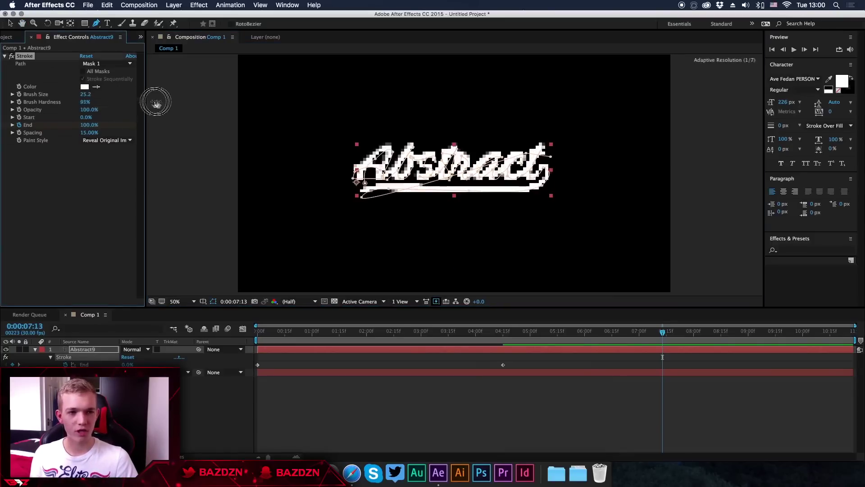